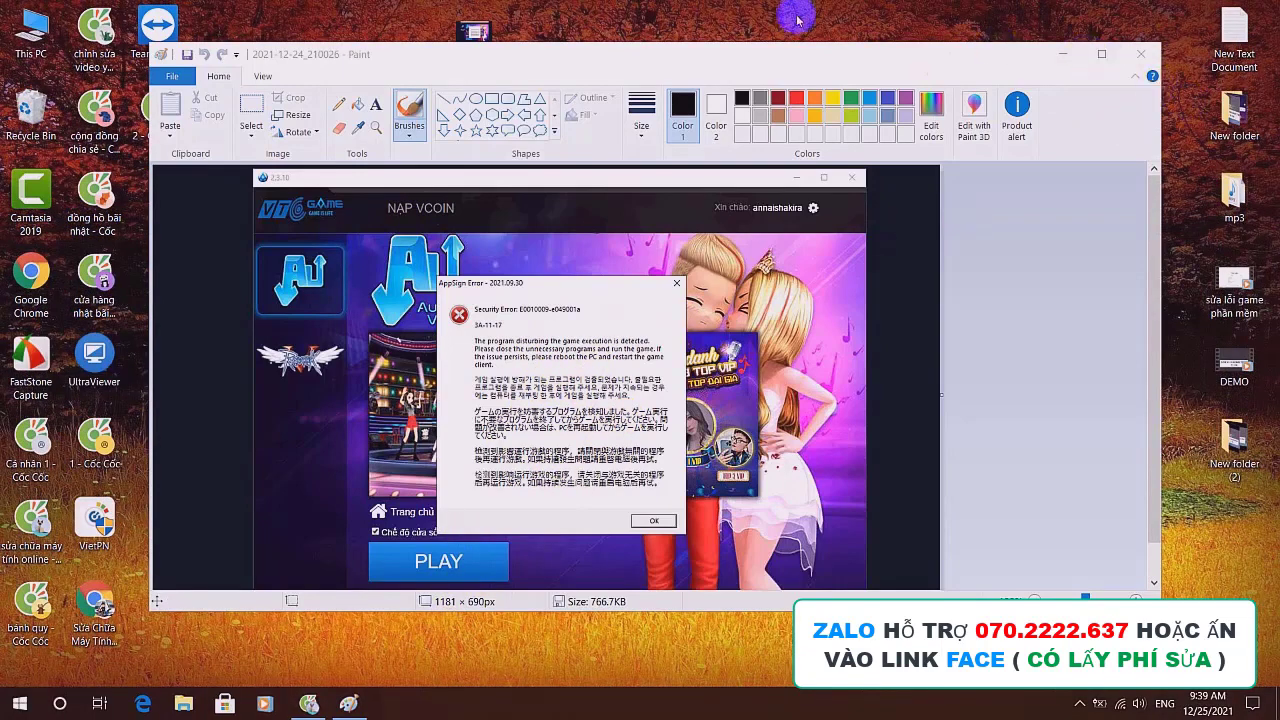
{"action": "right_click", "coordinate": [858, 7]}
{"action": "left_click", "coordinate": [894, 52]}
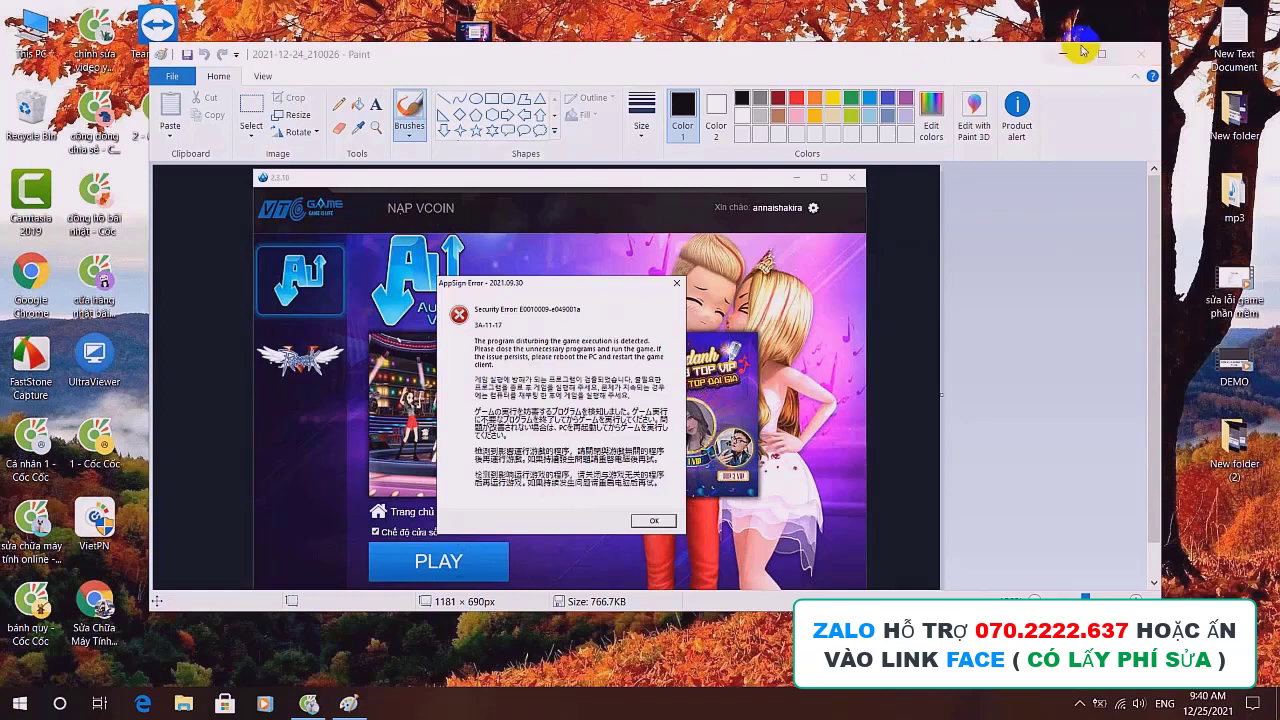
{"action": "right_click", "coordinate": [758, 20]}
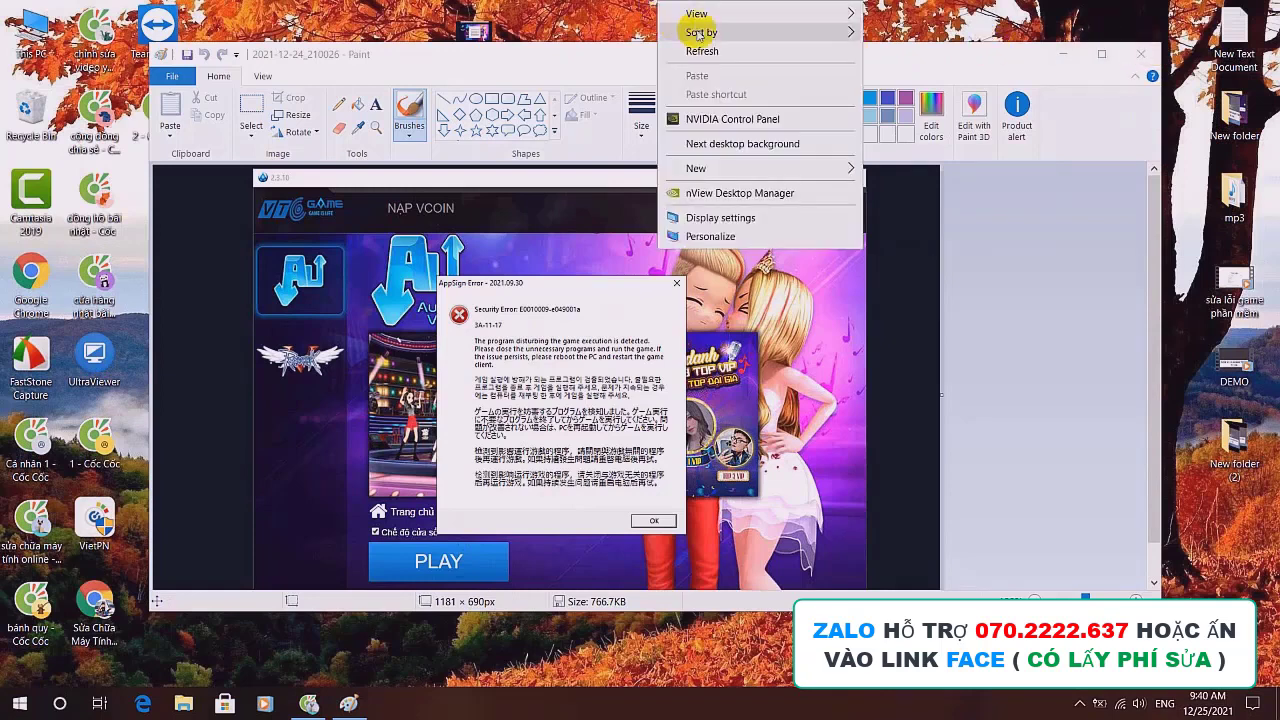
{"action": "left_click", "coordinate": [700, 48]}
{"action": "left_click", "coordinate": [1067, 55]}
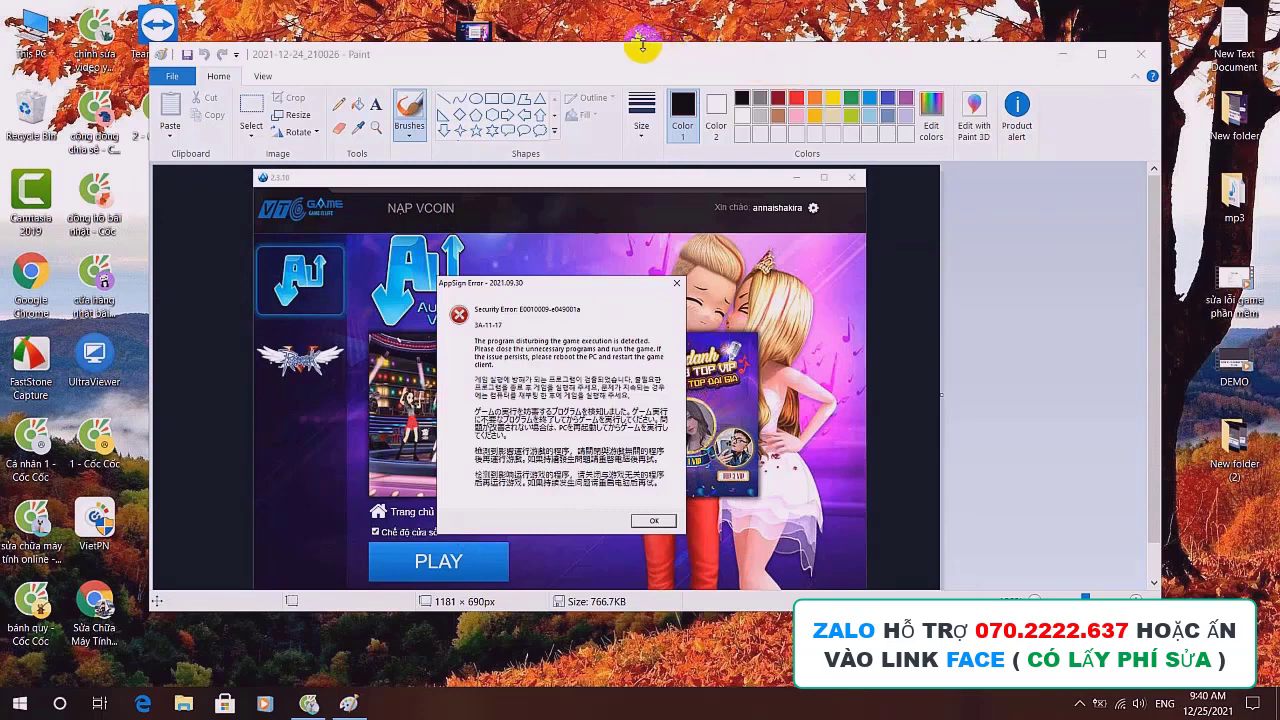
Move the Paint window showing the game's security error screenshot aside and close it.
{"action": "left_click", "coordinate": [596, 55]}
{"action": "left_click_drag", "start_coordinate": [596, 55], "coordinate": [609, 78]}
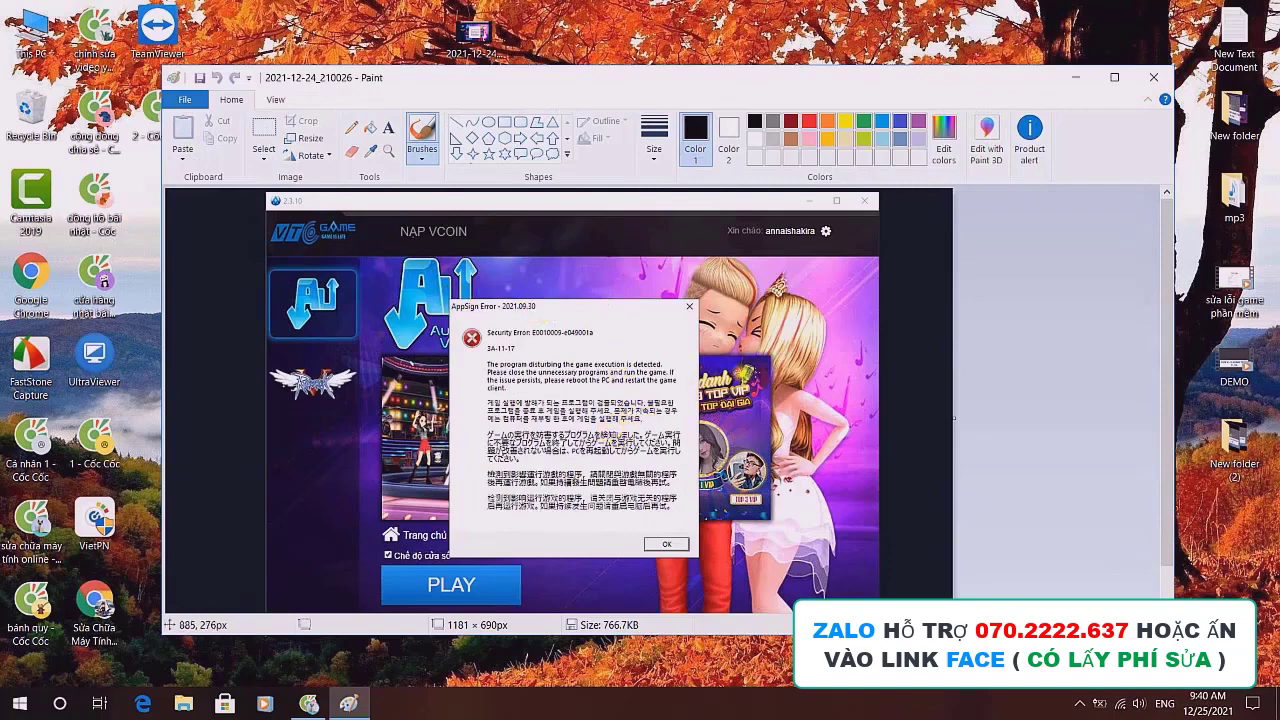
{"action": "left_click", "coordinate": [1153, 77]}
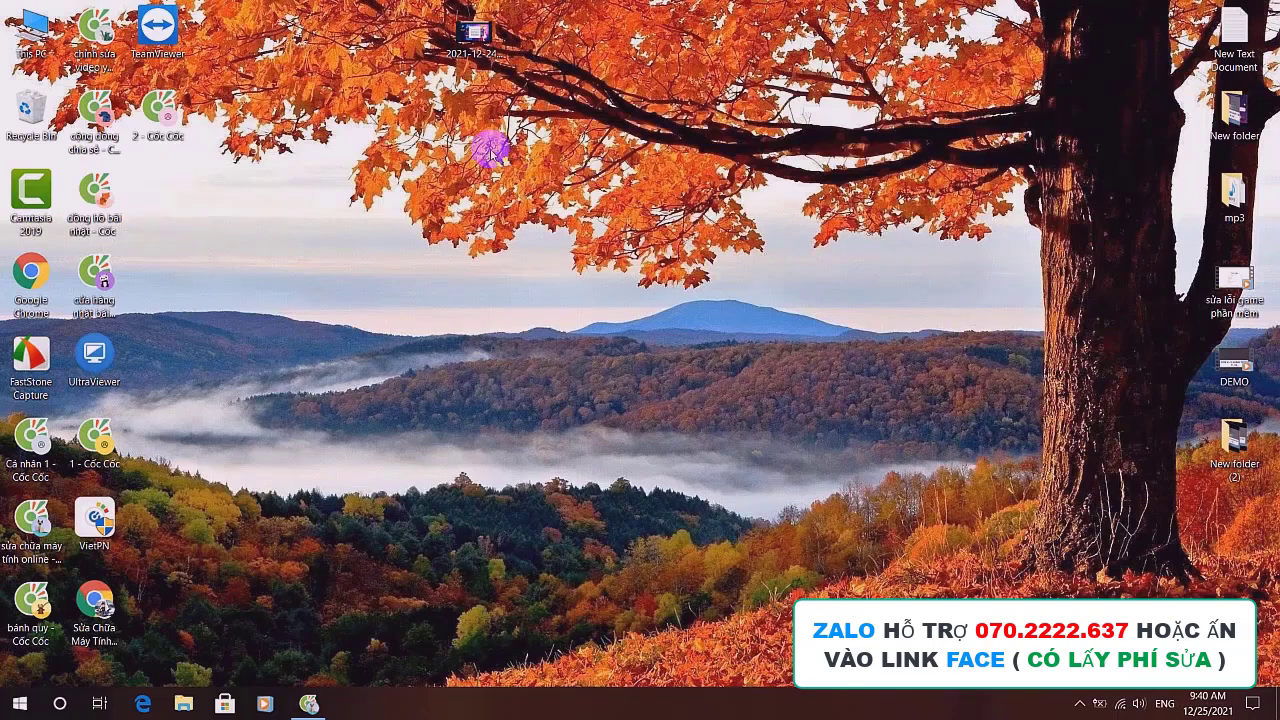
Examine the installed programs under Apps & features in Windows Settings for the game, and close Settings.
{"action": "left_click", "coordinate": [12, 705]}
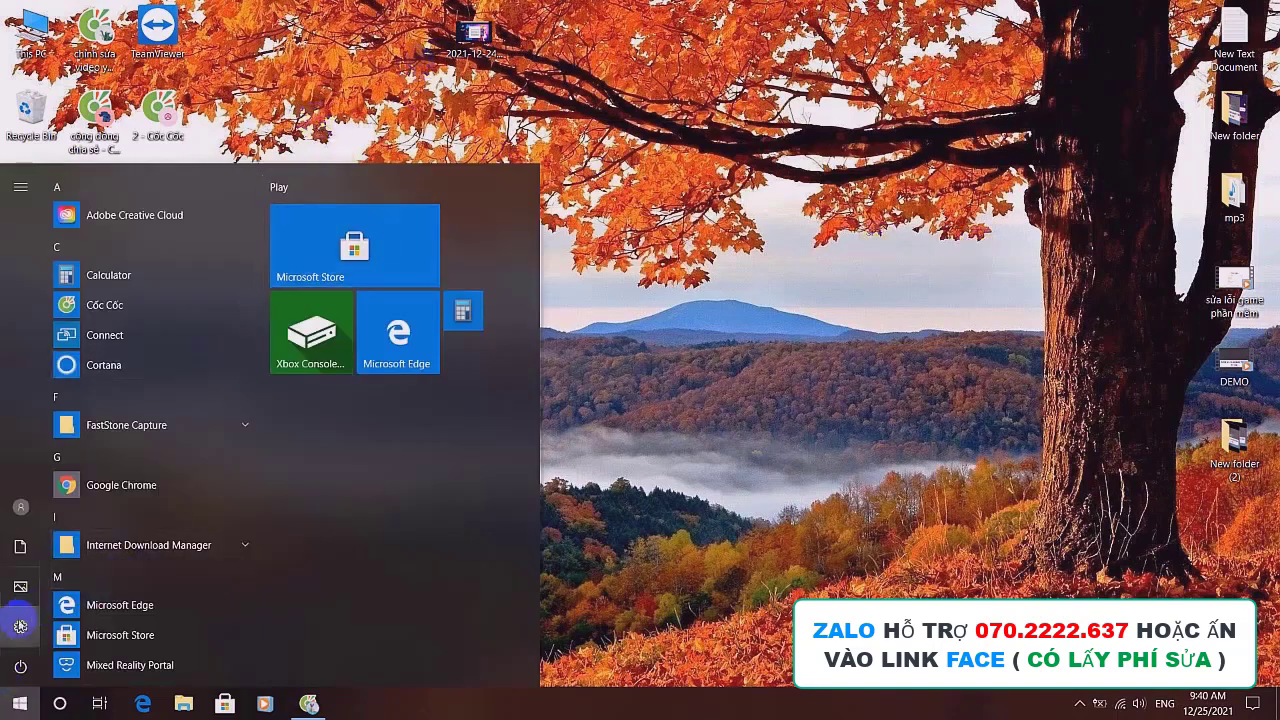
{"action": "left_click", "coordinate": [20, 626]}
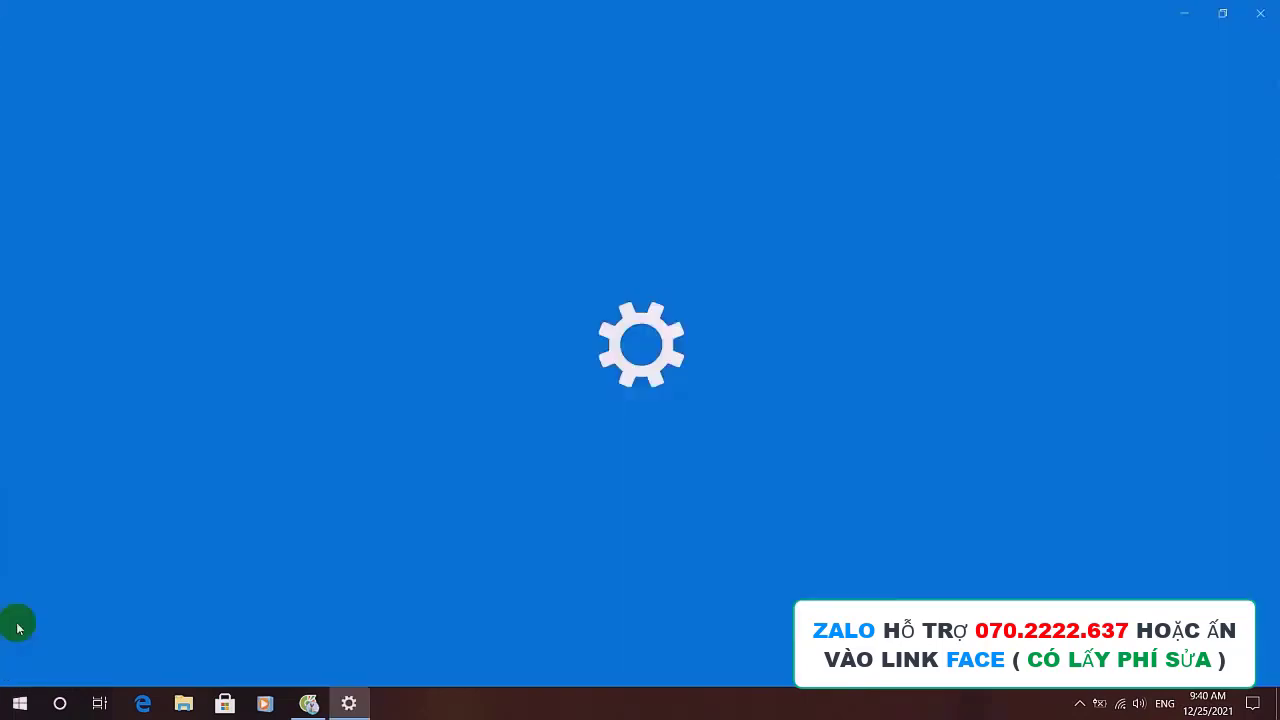
{"action": "left_click", "coordinate": [140, 300]}
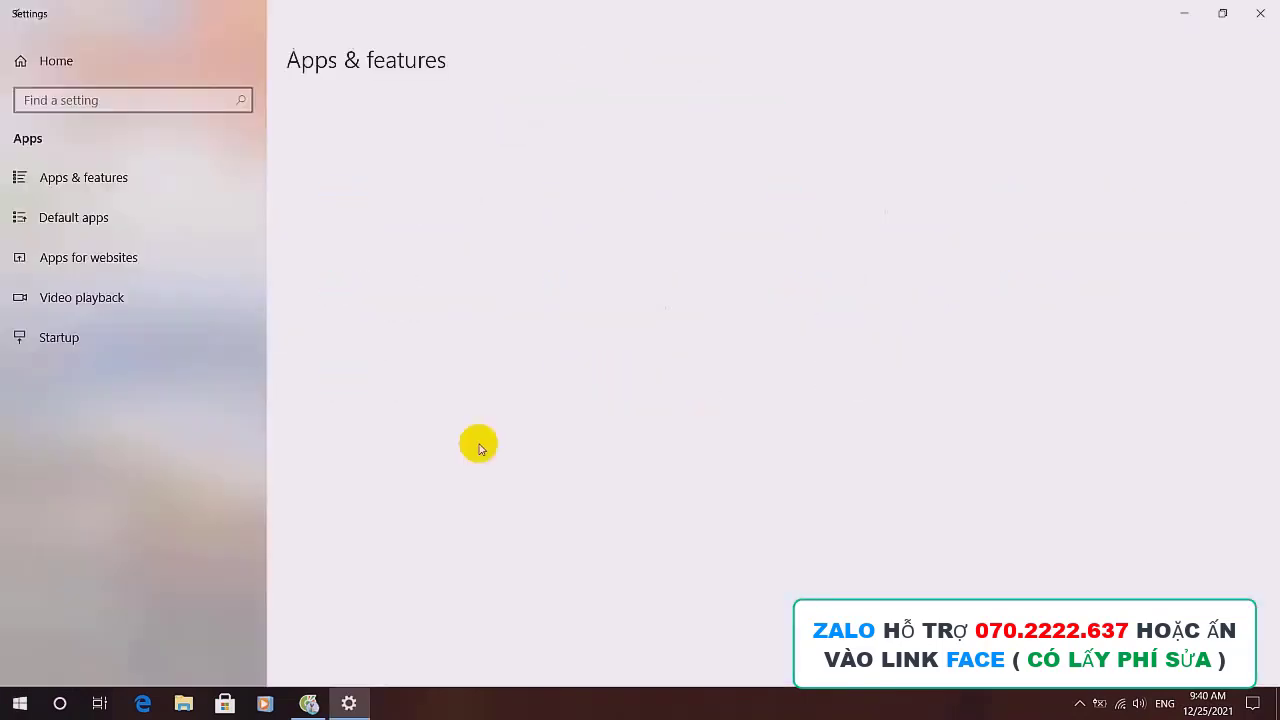
{"action": "left_click_drag", "start_coordinate": [1275, 165], "coordinate": [1250, 595]}
{"action": "left_click", "coordinate": [424, 268]}
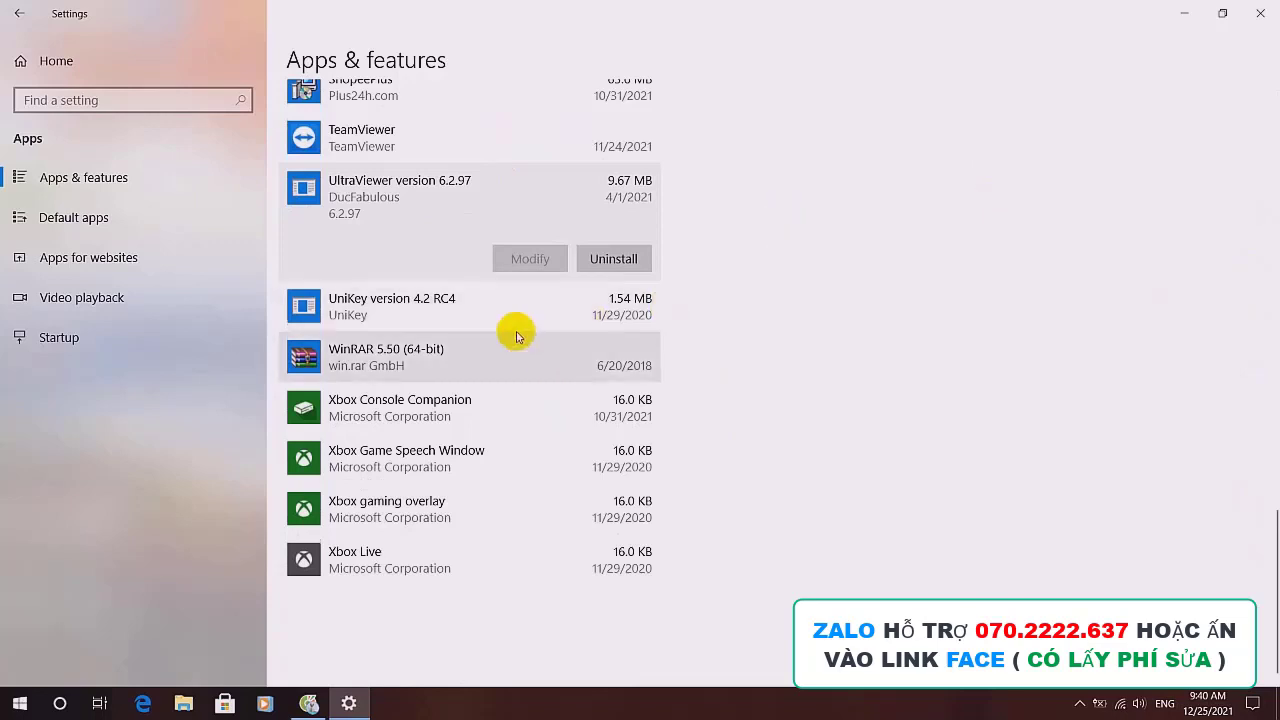
{"action": "left_click", "coordinate": [475, 445]}
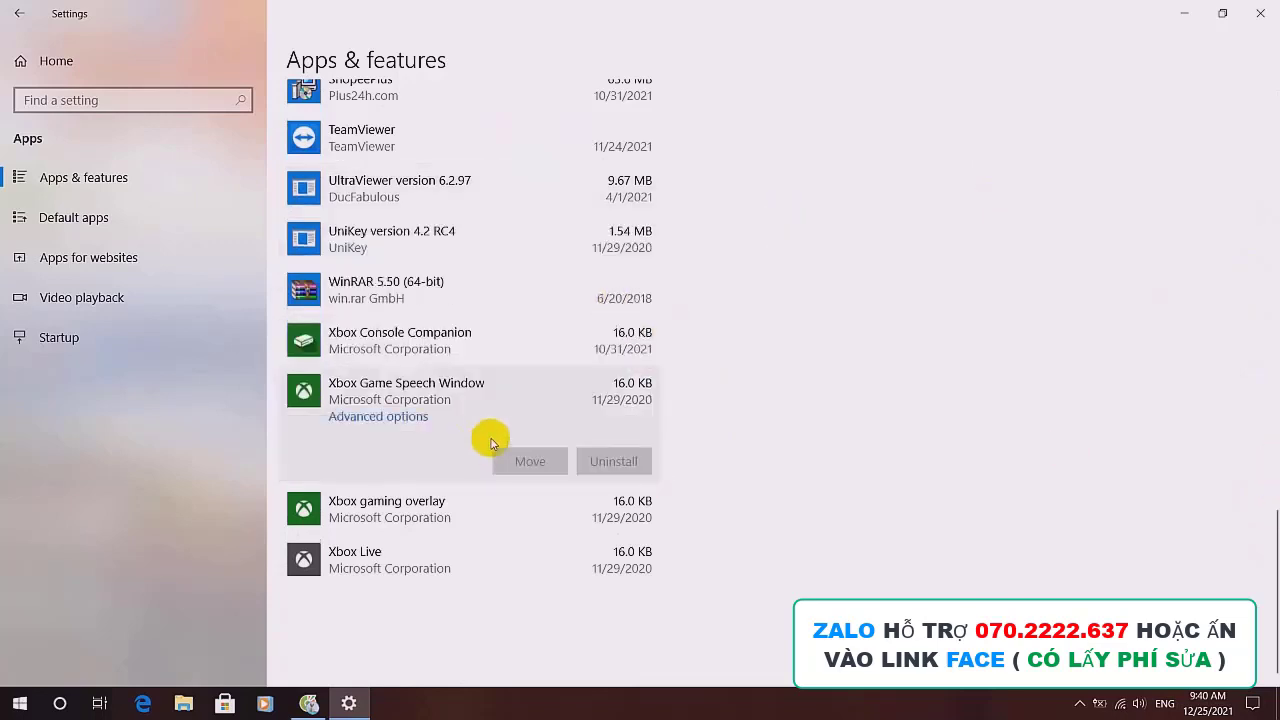
{"action": "left_click", "coordinate": [478, 560]}
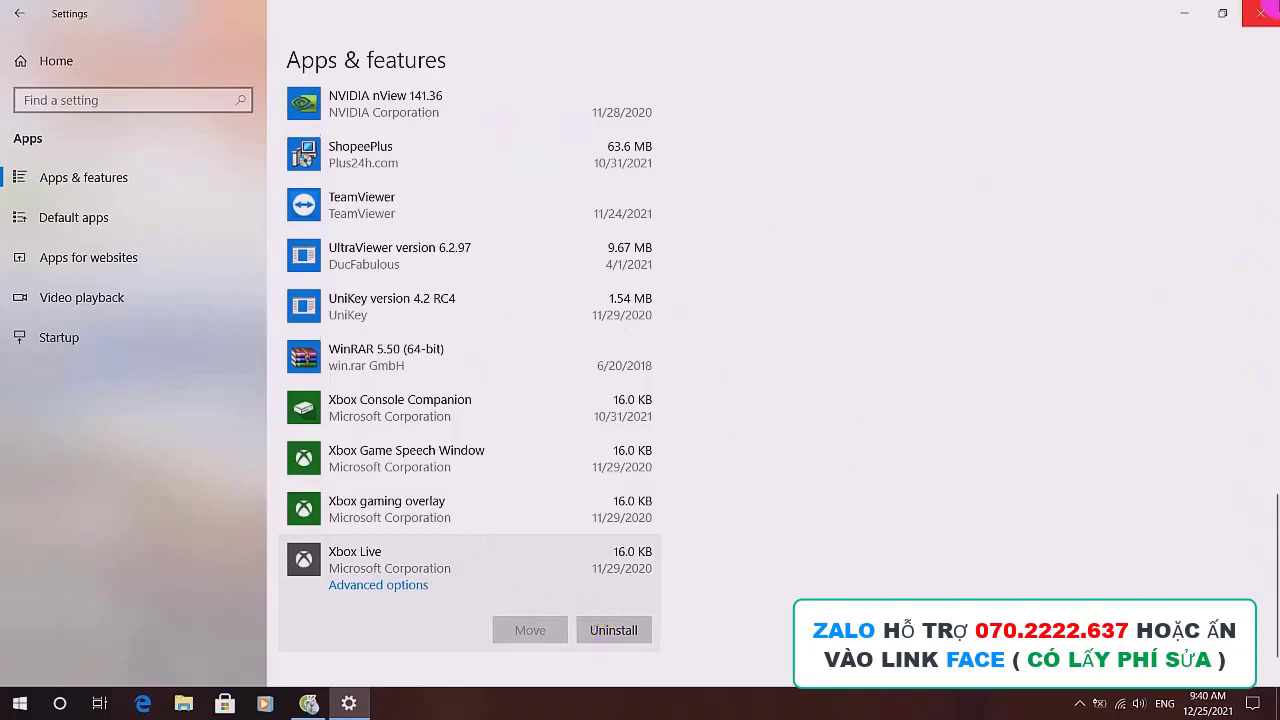
{"action": "left_click", "coordinate": [1260, 13]}
{"action": "right_click", "coordinate": [385, 126]}
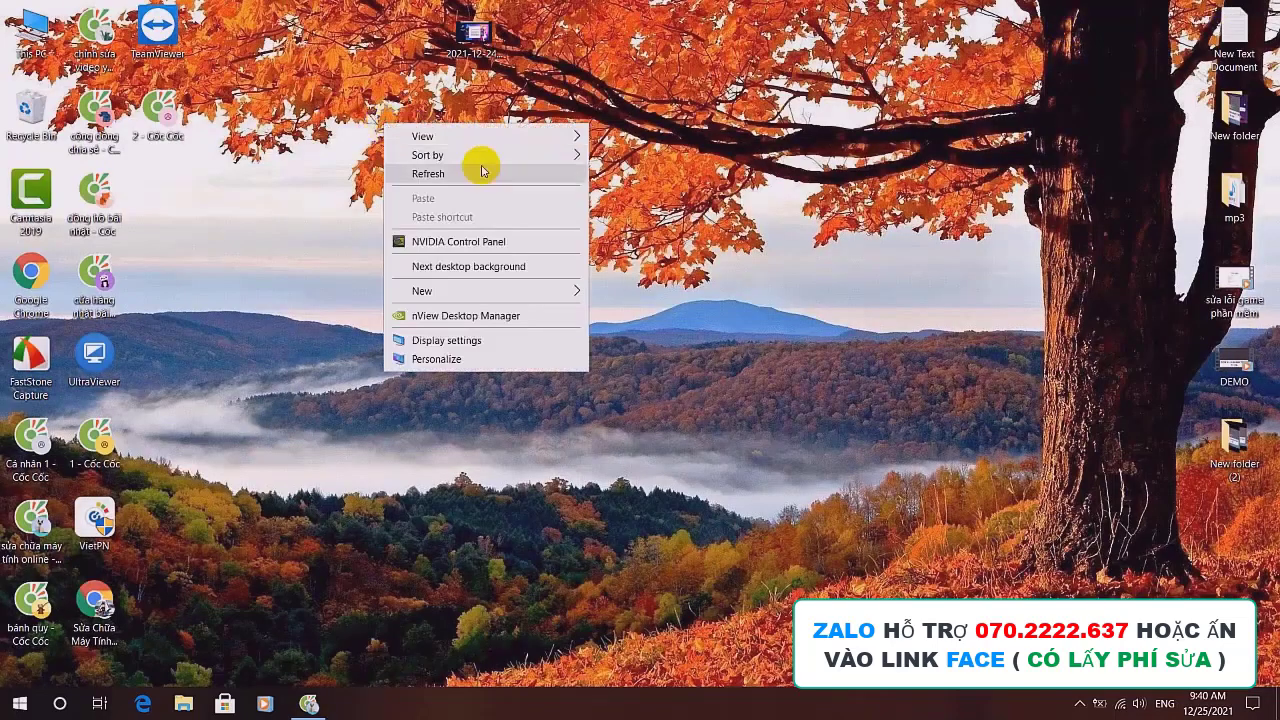
{"action": "left_click", "coordinate": [486, 173]}
{"action": "left_click", "coordinate": [610, 242]}
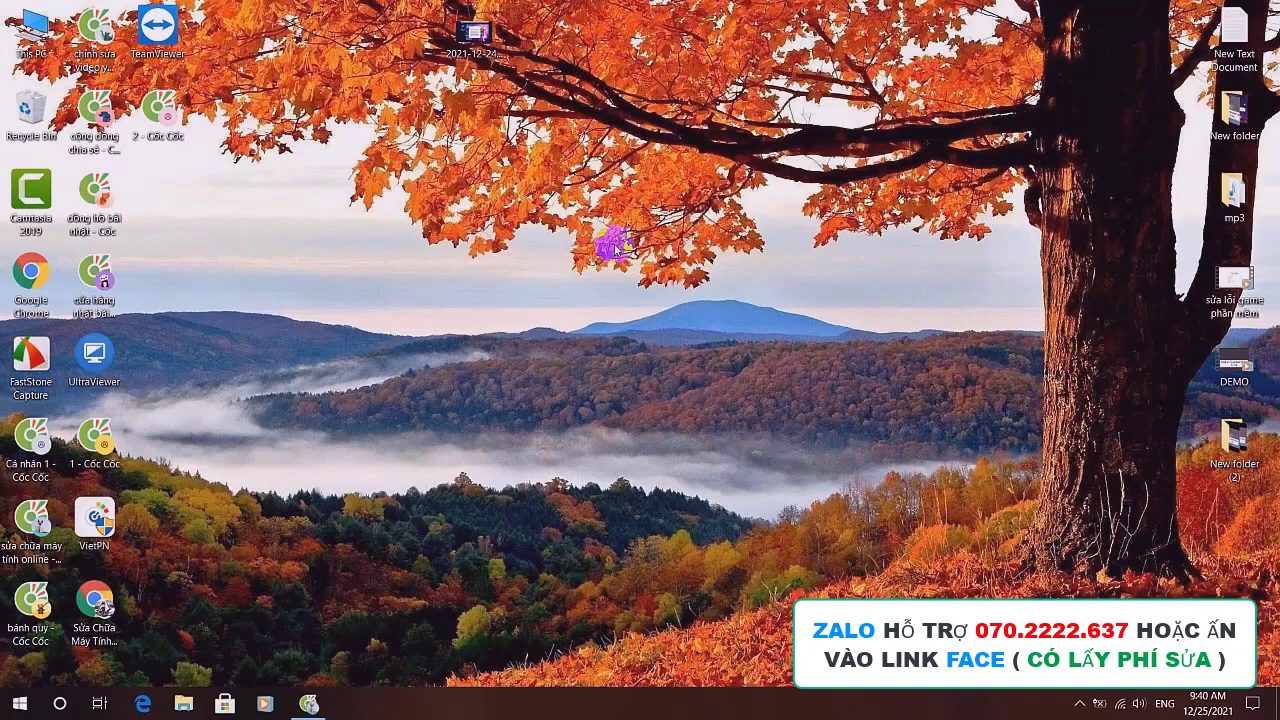
Open the Program Files folder on the Windows 10 (C:) drive in File Explorer.
{"action": "left_click", "coordinate": [36, 32]}
{"action": "double_click", "coordinate": [36, 32]}
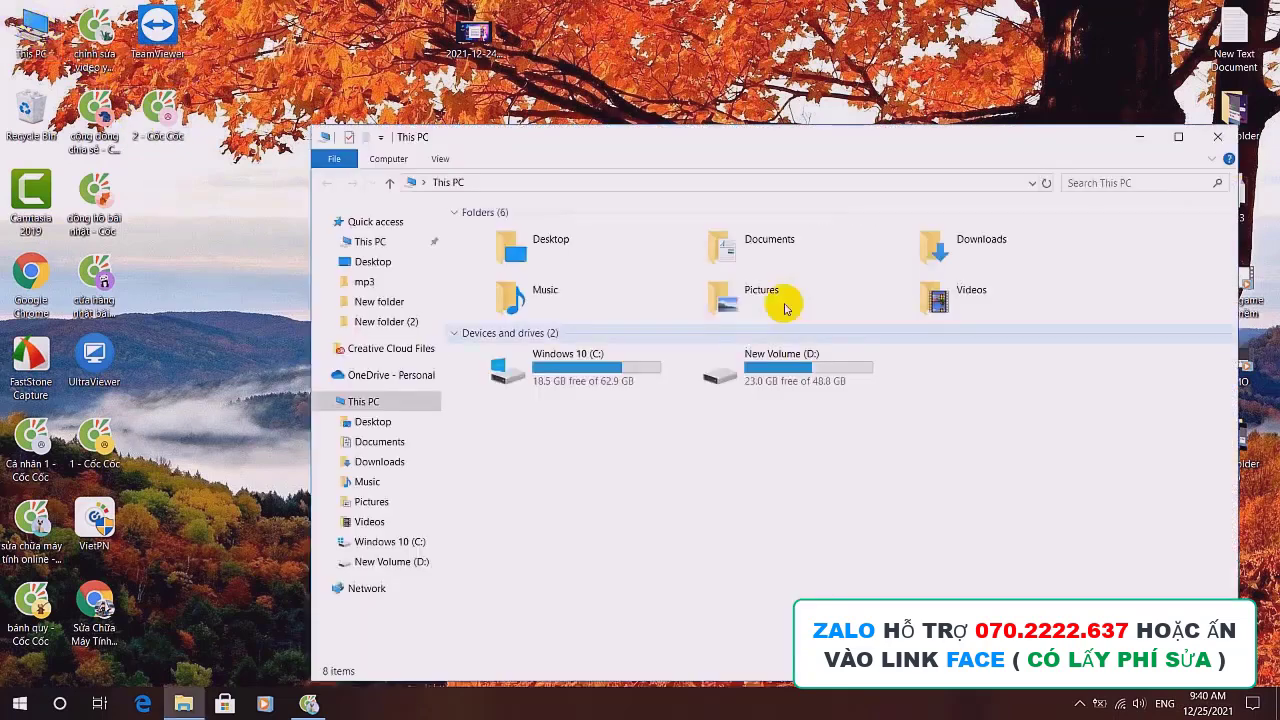
{"action": "double_click", "coordinate": [588, 385]}
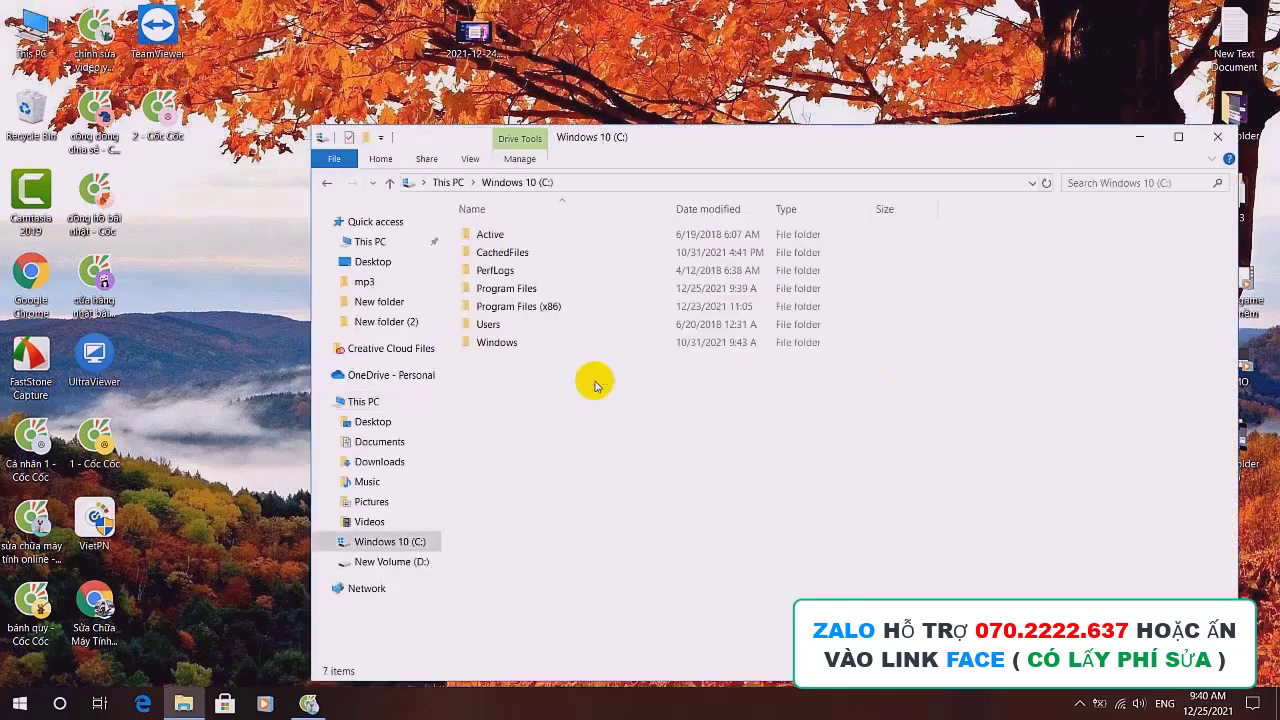
{"action": "double_click", "coordinate": [510, 289]}
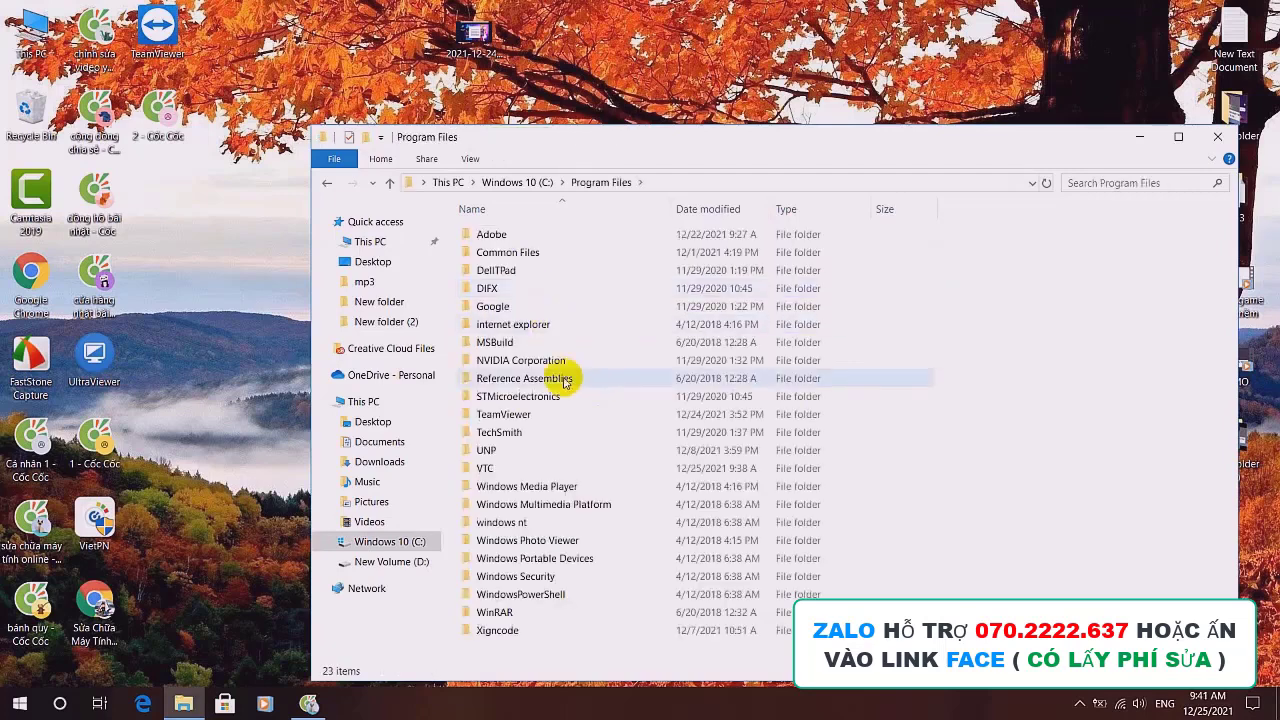
{"action": "left_click", "coordinate": [327, 183]}
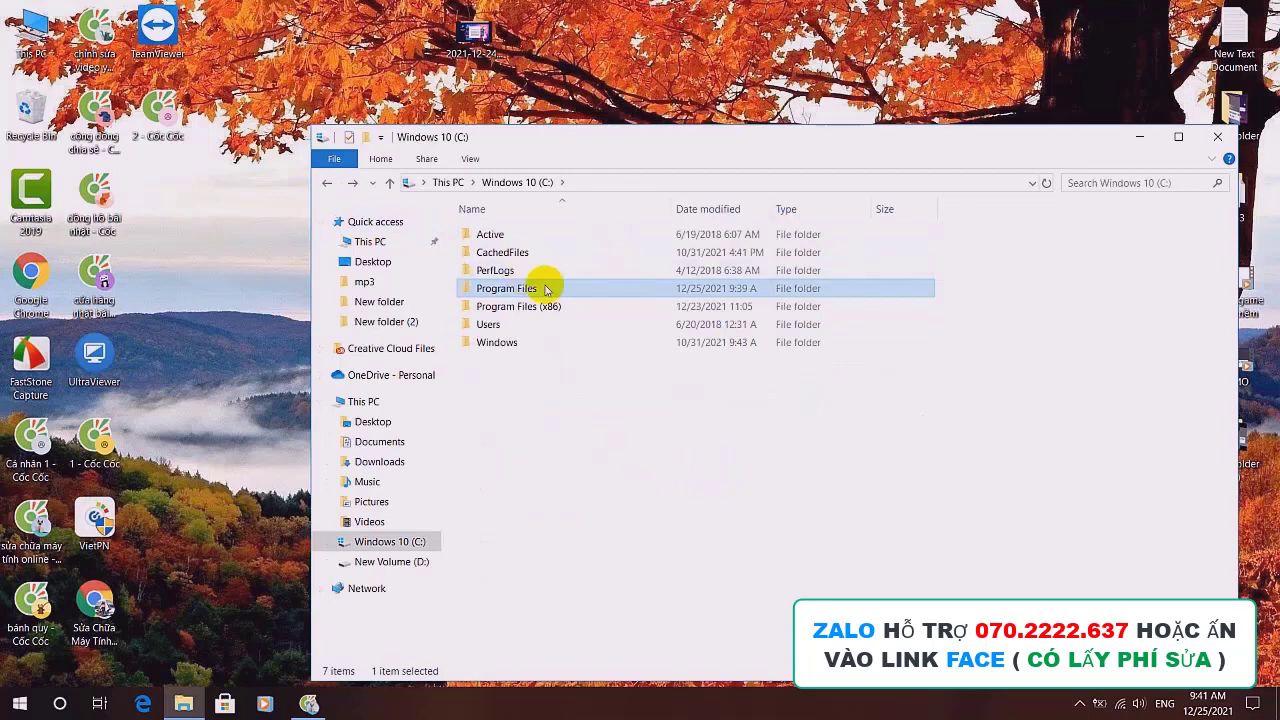
{"action": "mouse_move", "coordinate": [538, 296]}
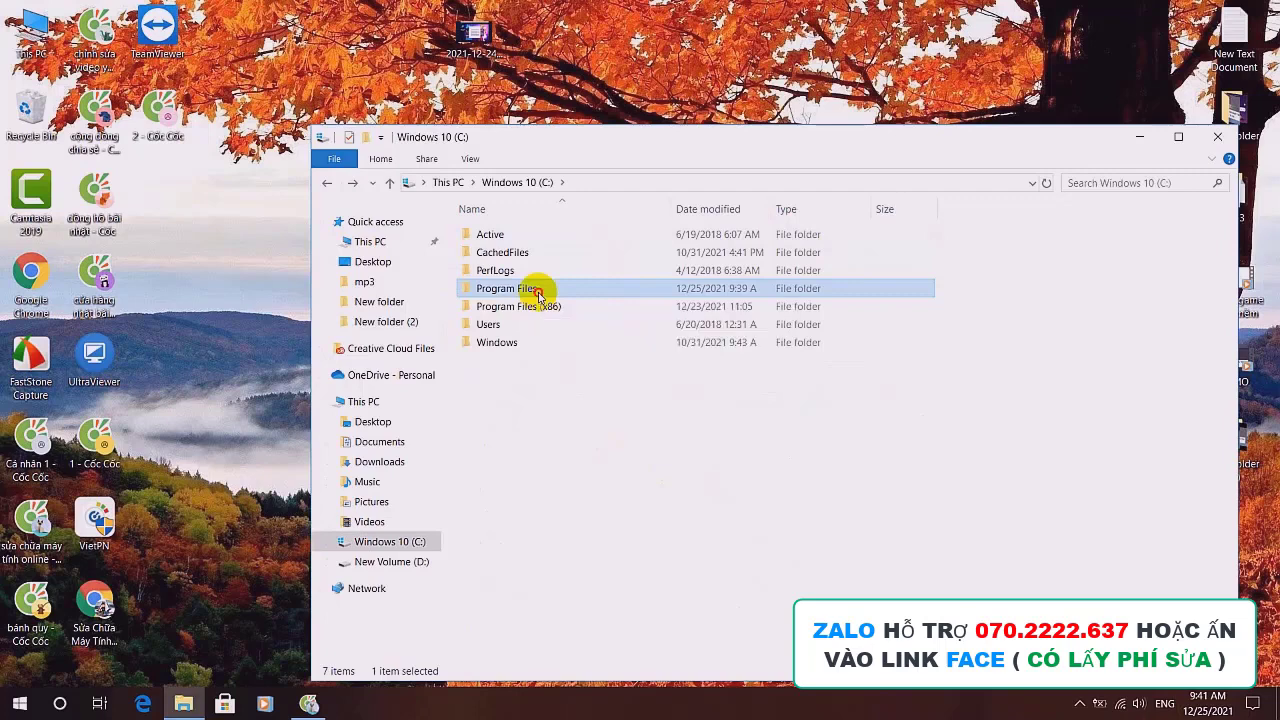
{"action": "double_click", "coordinate": [538, 289]}
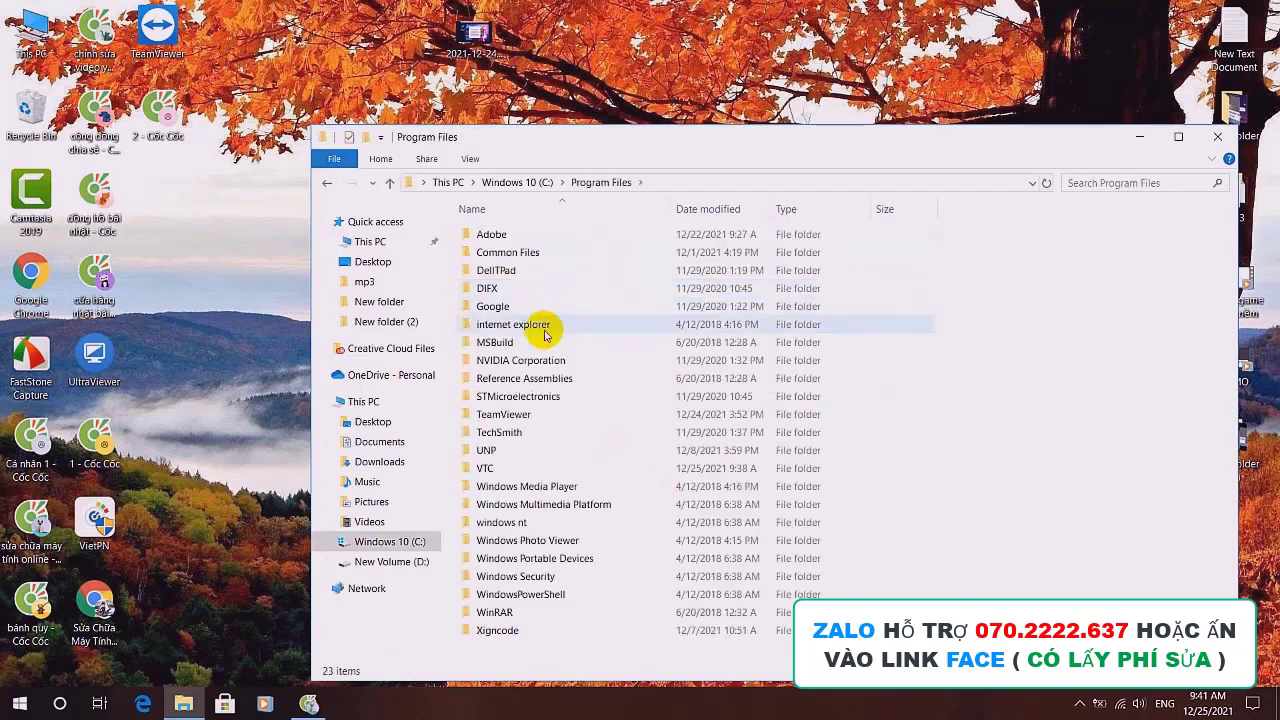
Delete the VTC folder from Program Files, granting administrator permission.
{"action": "left_click", "coordinate": [478, 468]}
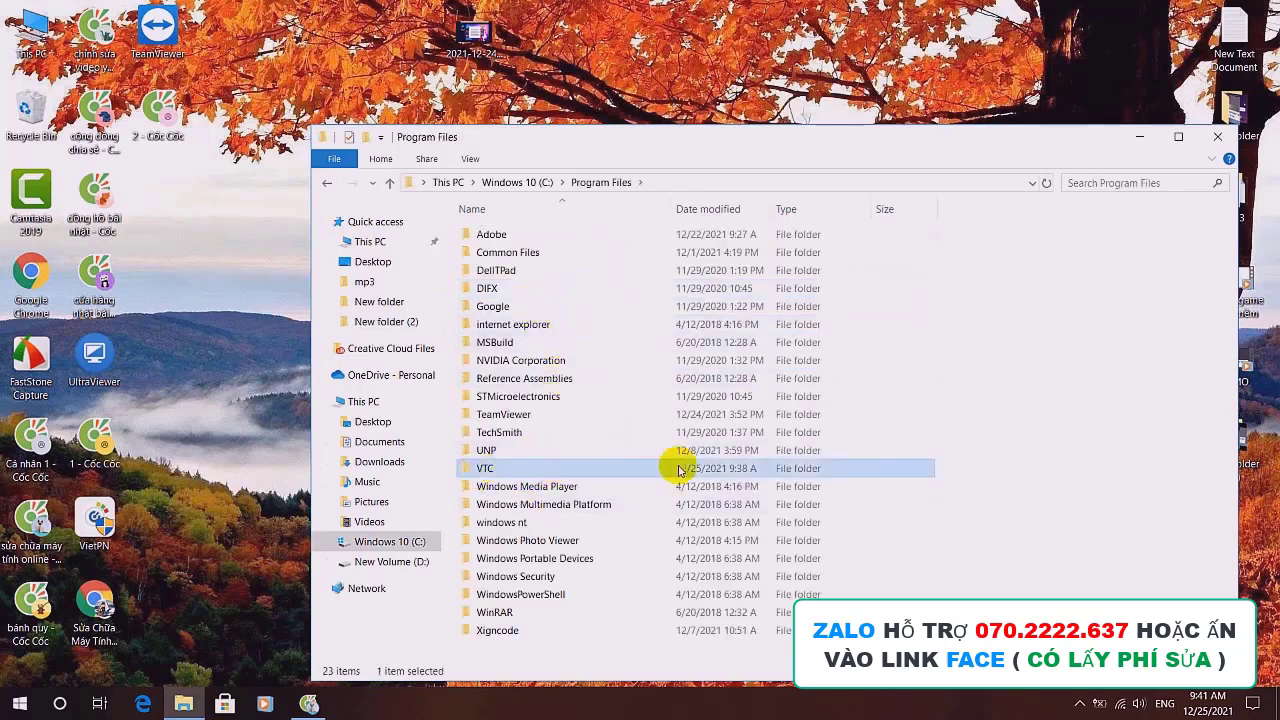
{"action": "mouse_move", "coordinate": [485, 472]}
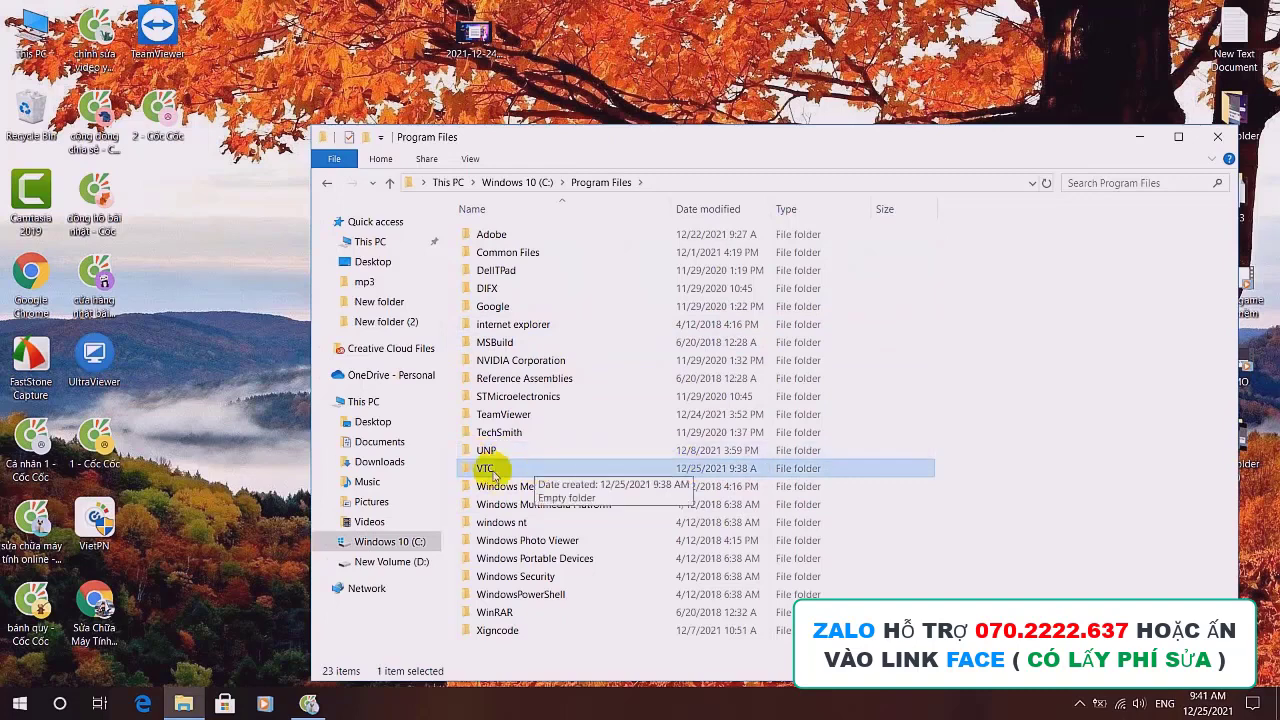
{"action": "key", "text": "Delete"}
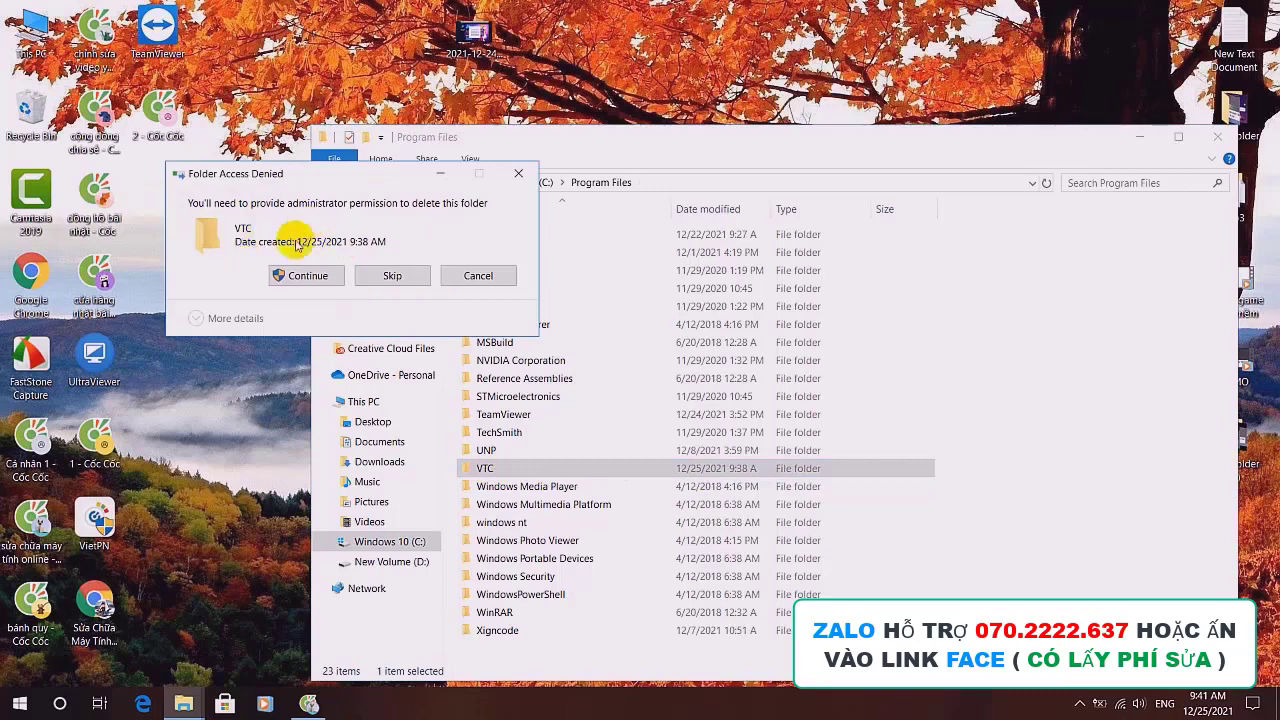
{"action": "left_click", "coordinate": [312, 276]}
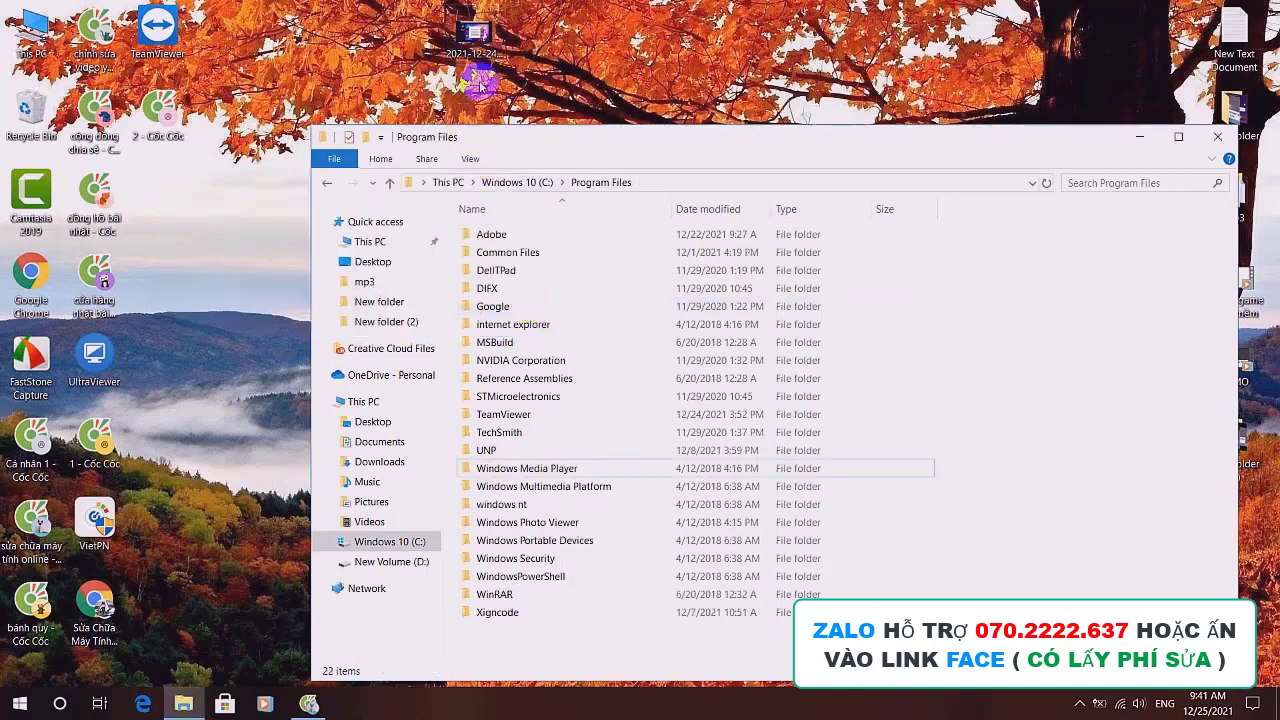
{"action": "left_click", "coordinate": [461, 30]}
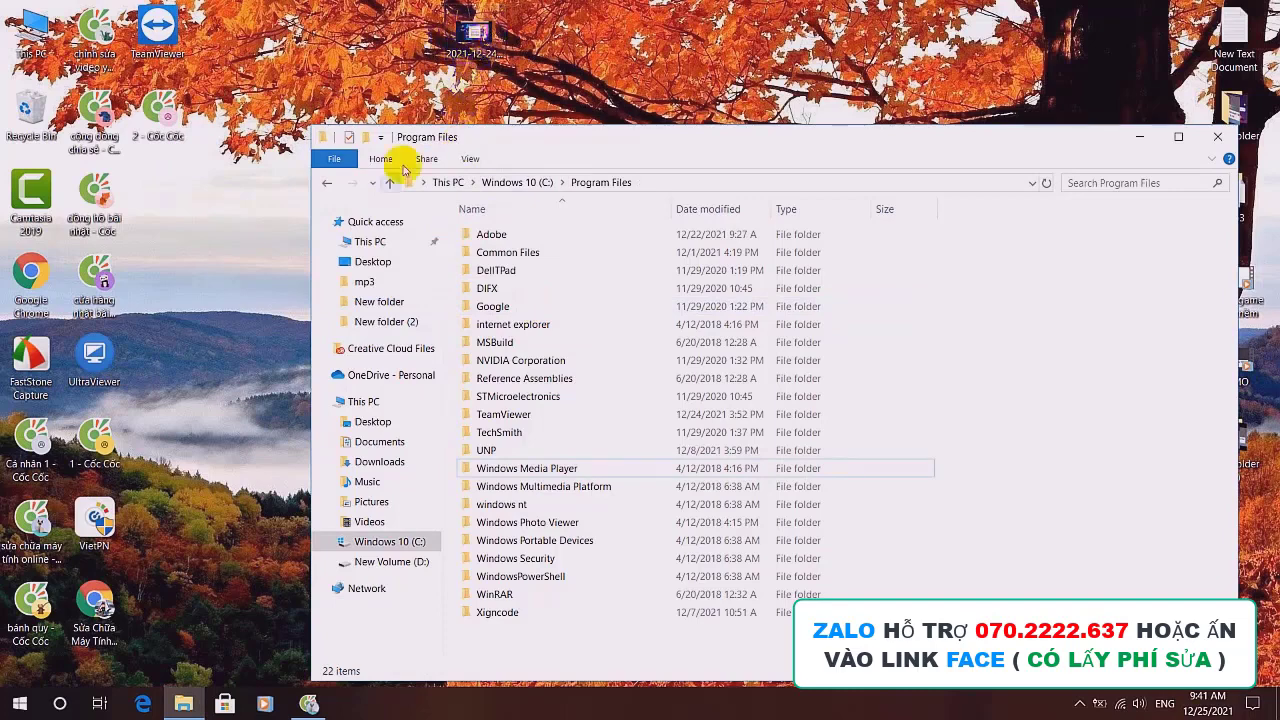
{"action": "left_click", "coordinate": [549, 28]}
{"action": "left_click", "coordinate": [504, 28]}
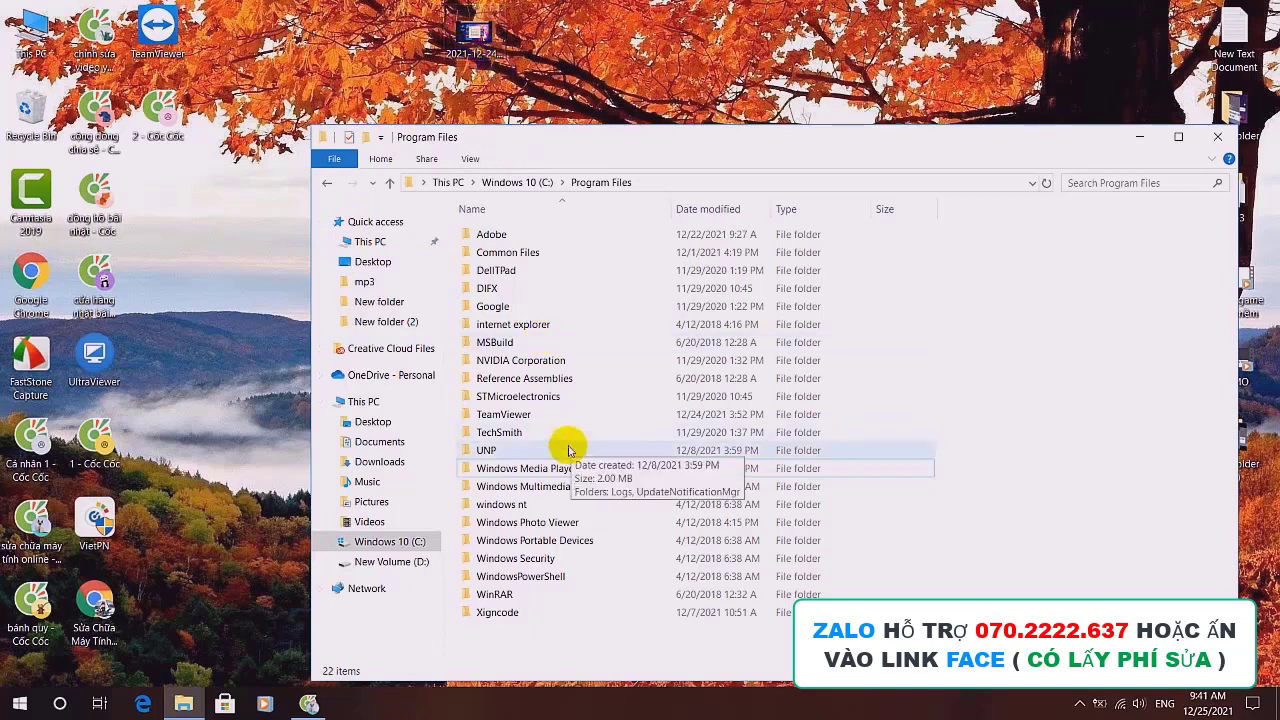
Delete the Xigncode folder from Program Files and close the File Explorer window.
{"action": "left_click", "coordinate": [494, 624]}
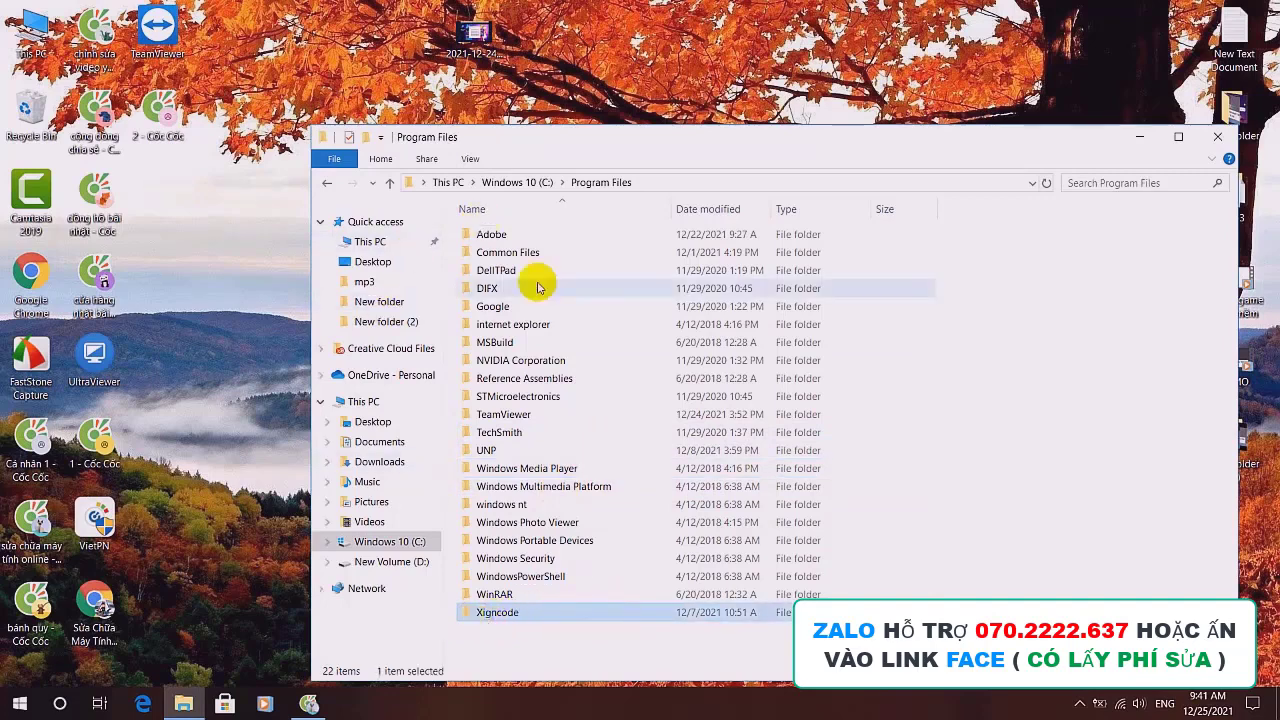
{"action": "left_click", "coordinate": [563, 655]}
{"action": "left_click", "coordinate": [1217, 137]}
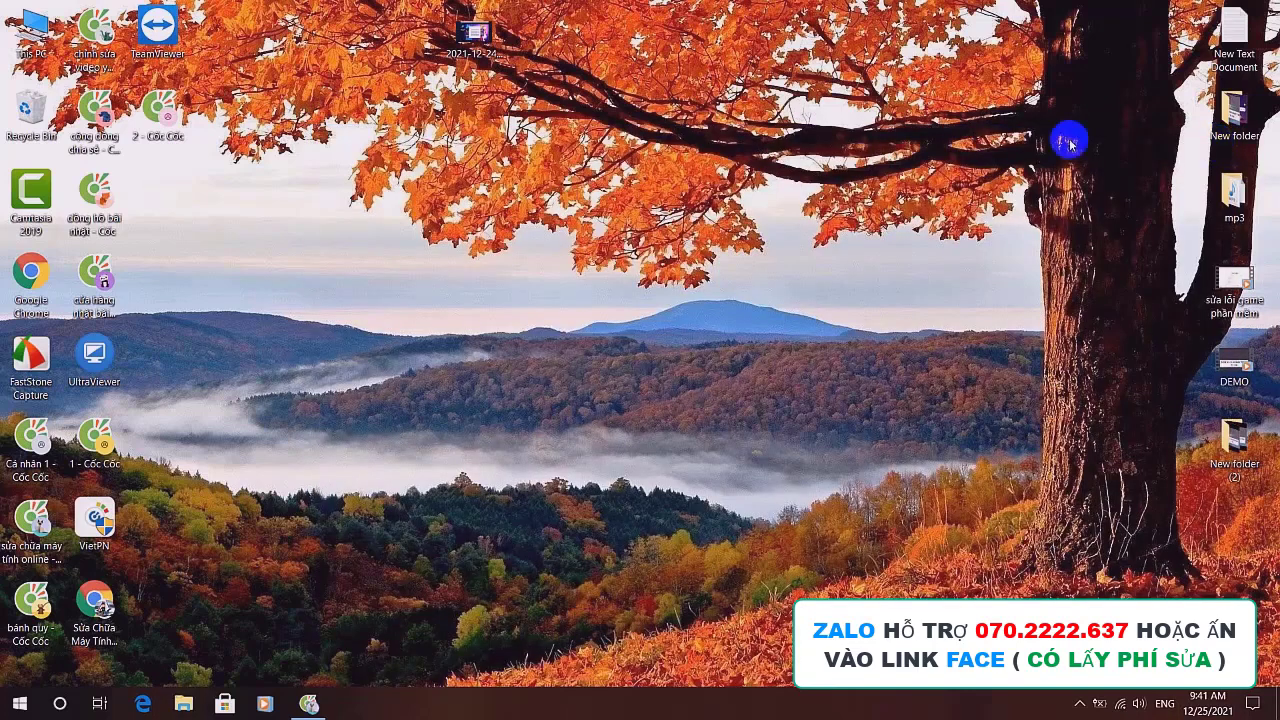
Permanently delete the VTC and Xigncode folders from the Recycle Bin and close it.
{"action": "double_click", "coordinate": [30, 110]}
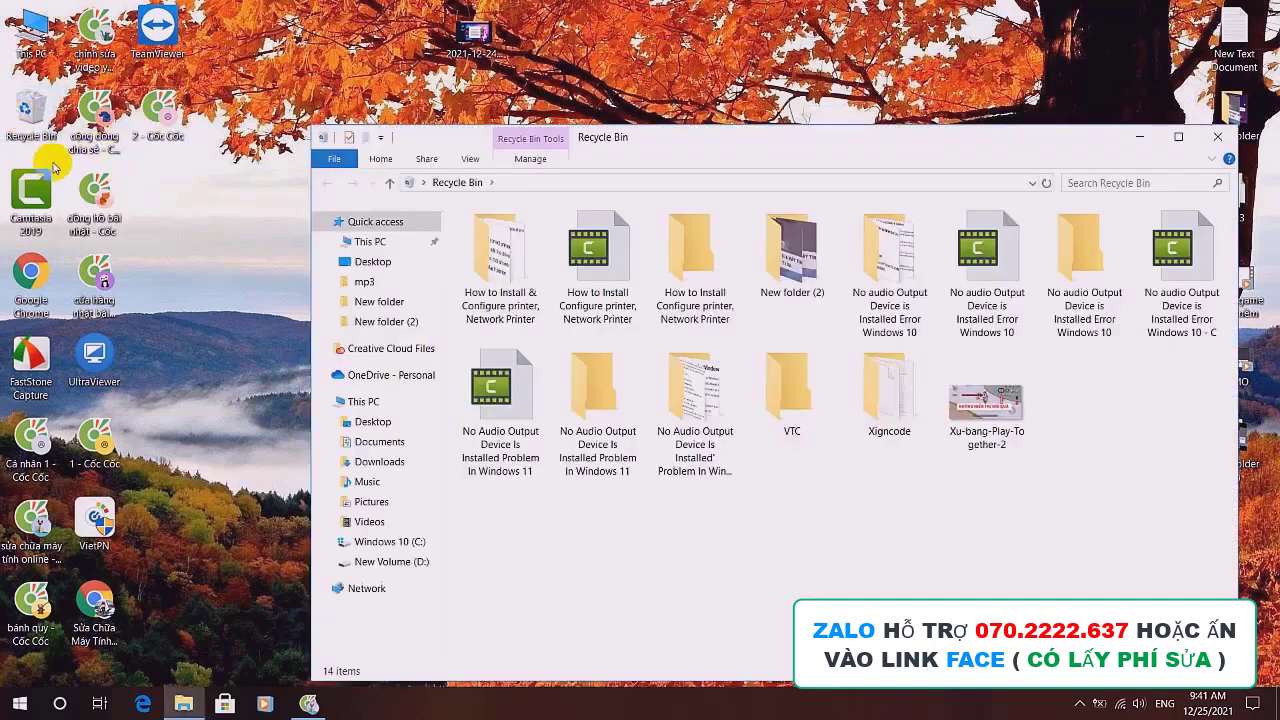
{"action": "left_click_drag", "start_coordinate": [804, 506], "coordinate": [908, 402]}
{"action": "key", "text": "Delete"}
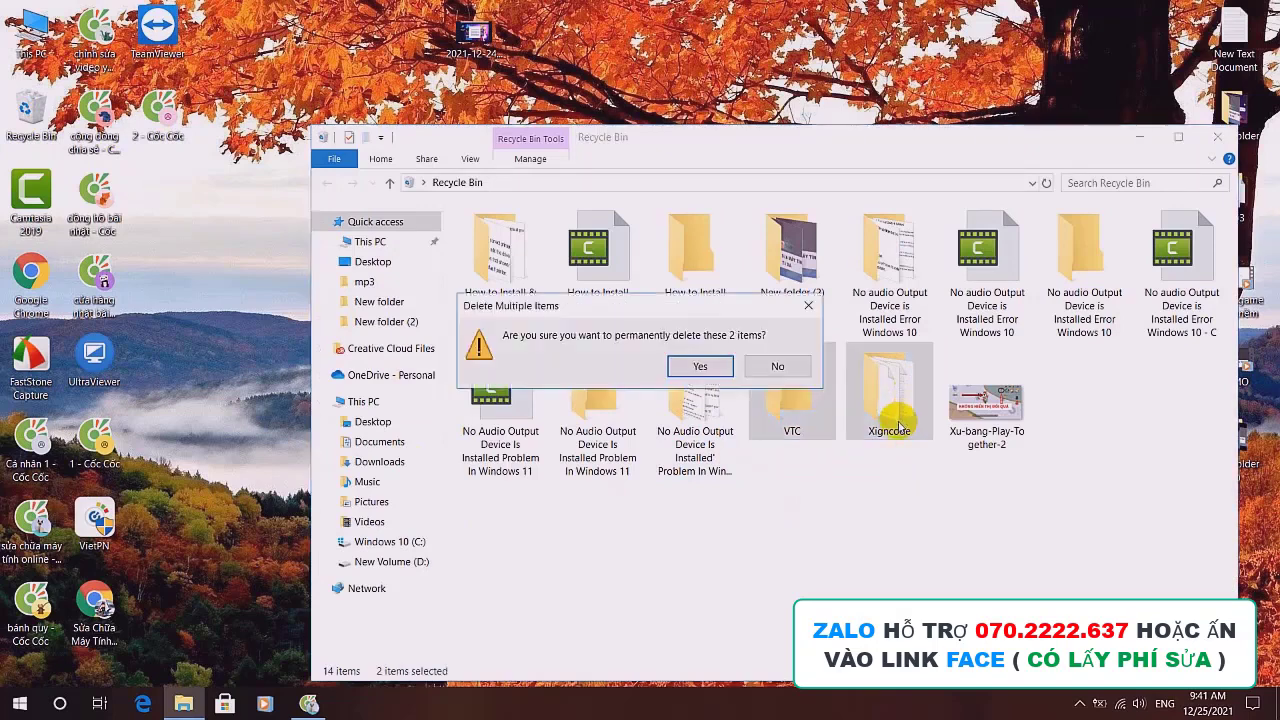
{"action": "left_click", "coordinate": [700, 366]}
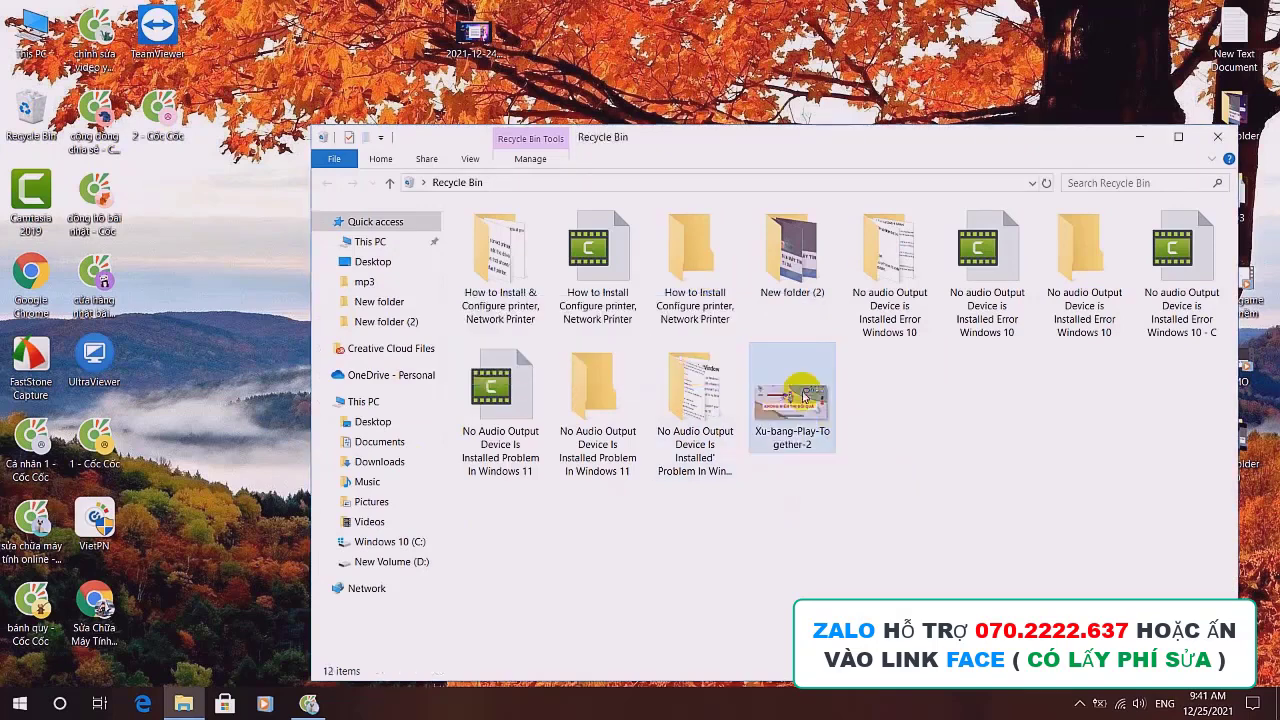
{"action": "left_click", "coordinate": [1217, 137]}
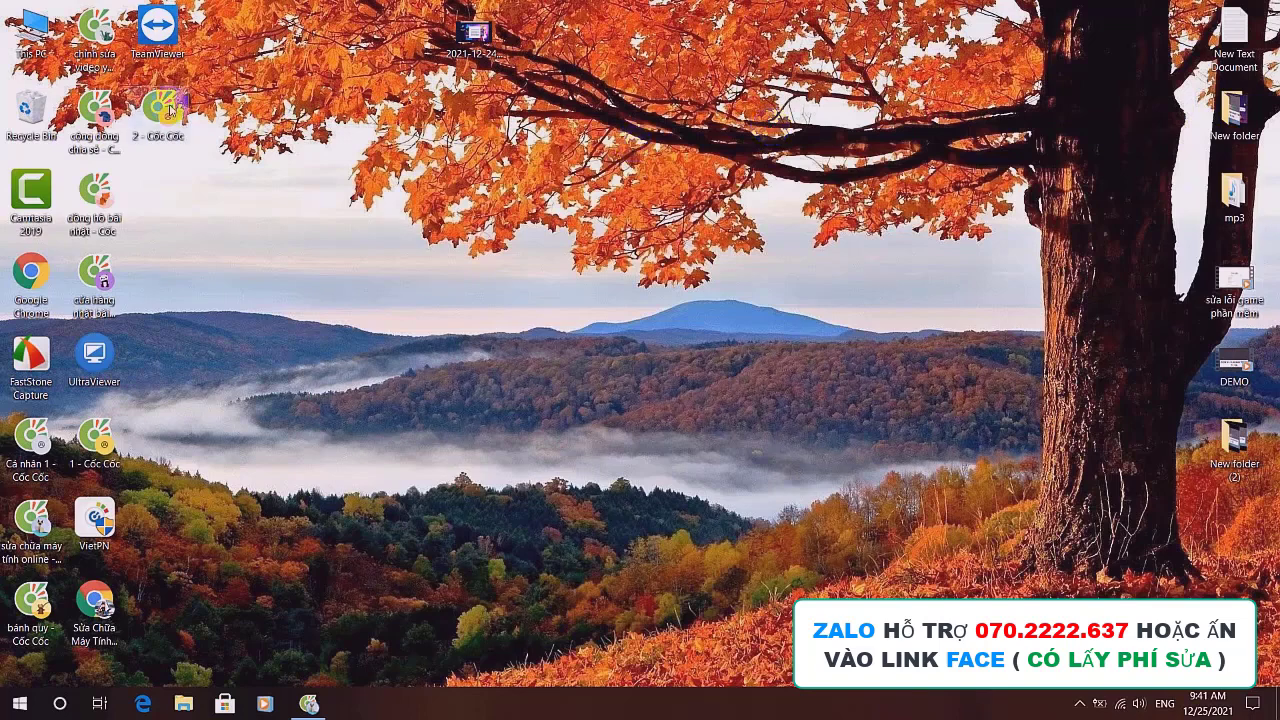
Open the Windows 10 (C:) drive in File Explorer and turn on the display of hidden items.
{"action": "double_click", "coordinate": [12, 30]}
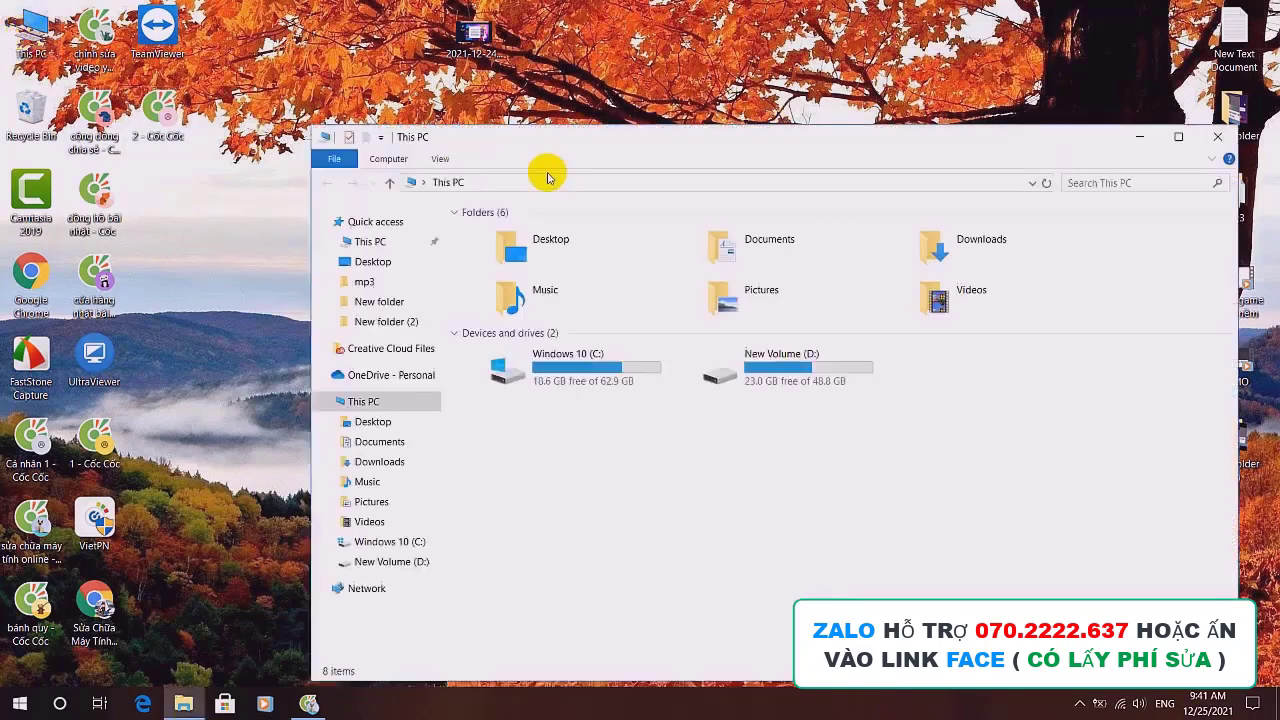
{"action": "double_click", "coordinate": [565, 364]}
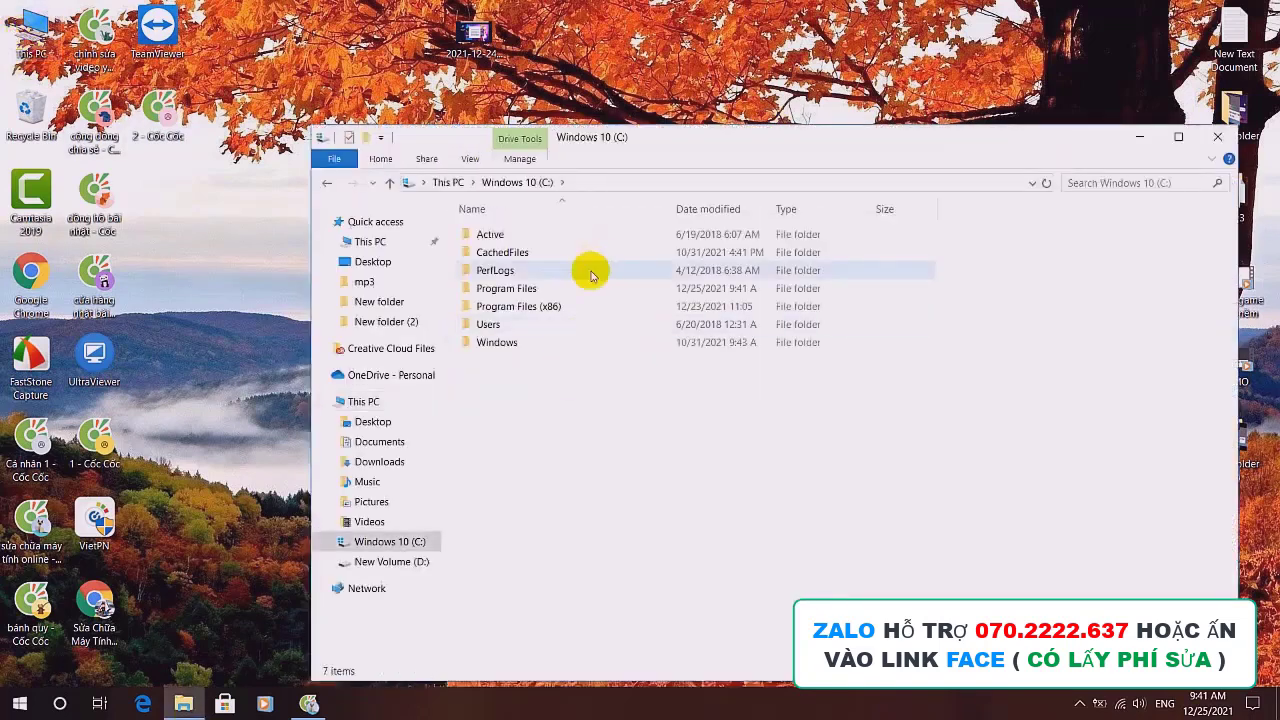
{"action": "left_click", "coordinate": [470, 158]}
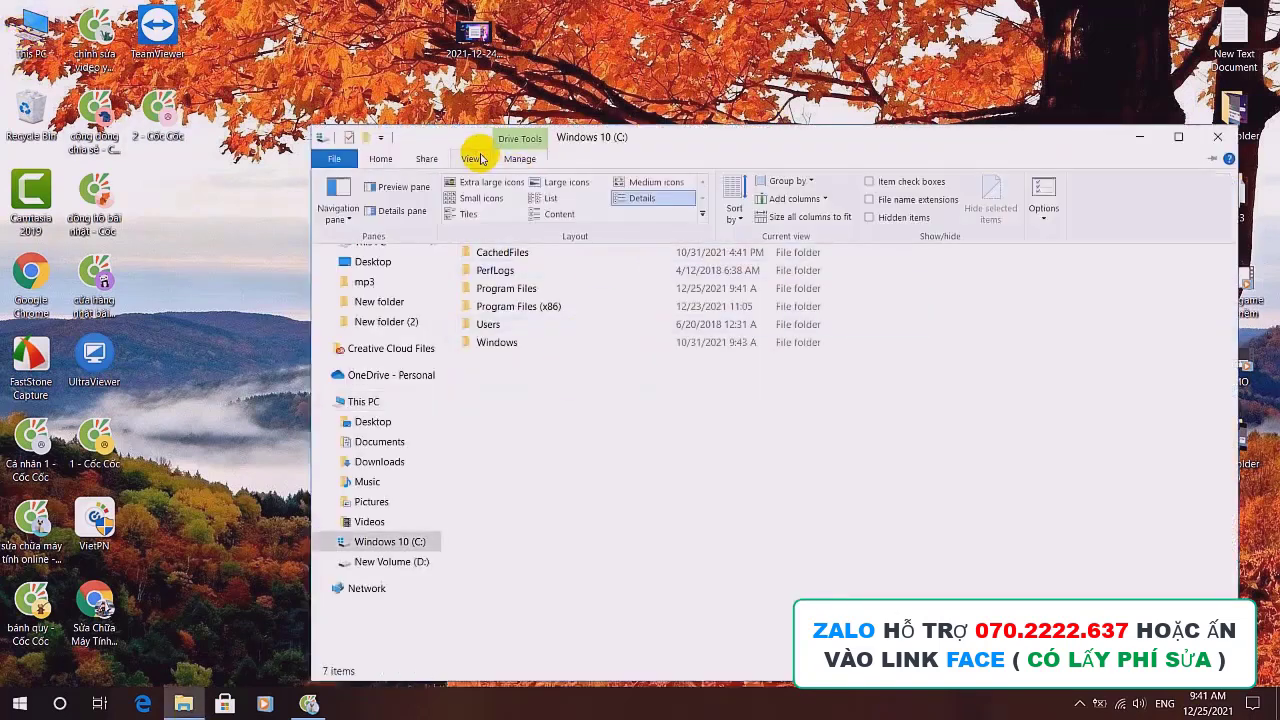
{"action": "left_click", "coordinate": [797, 183]}
{"action": "left_click", "coordinate": [791, 181]}
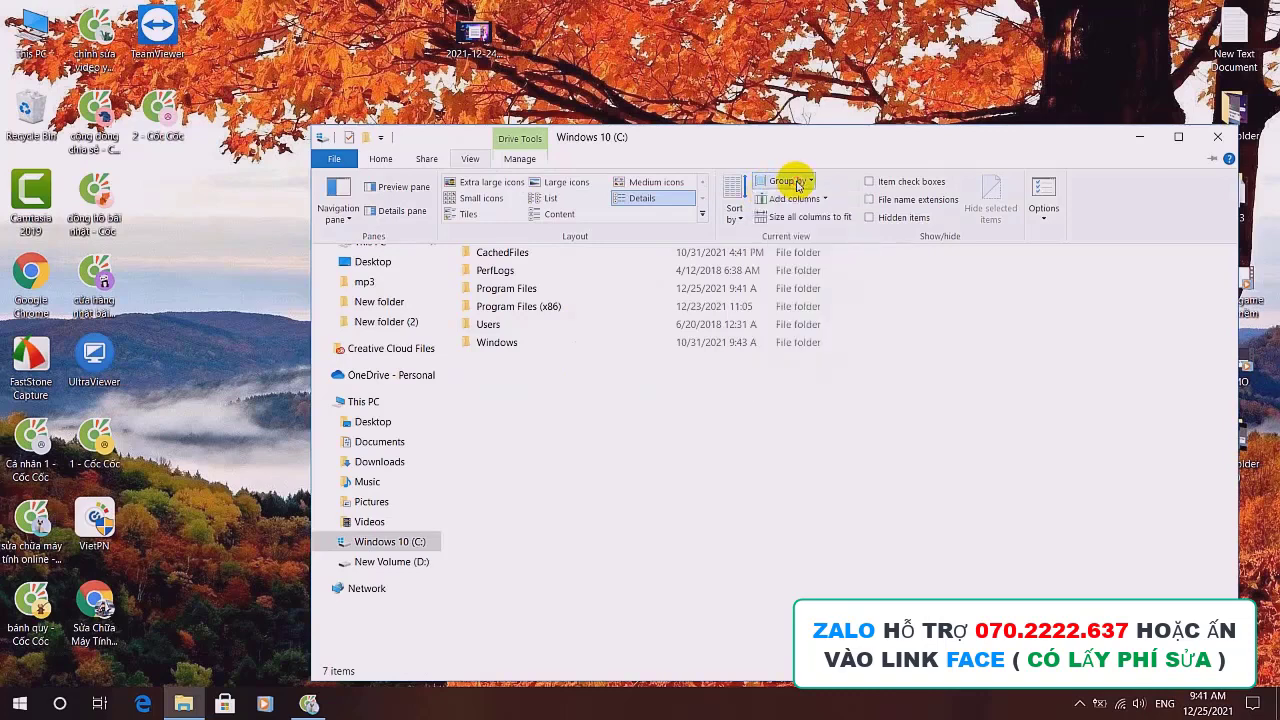
{"action": "left_click", "coordinate": [868, 218]}
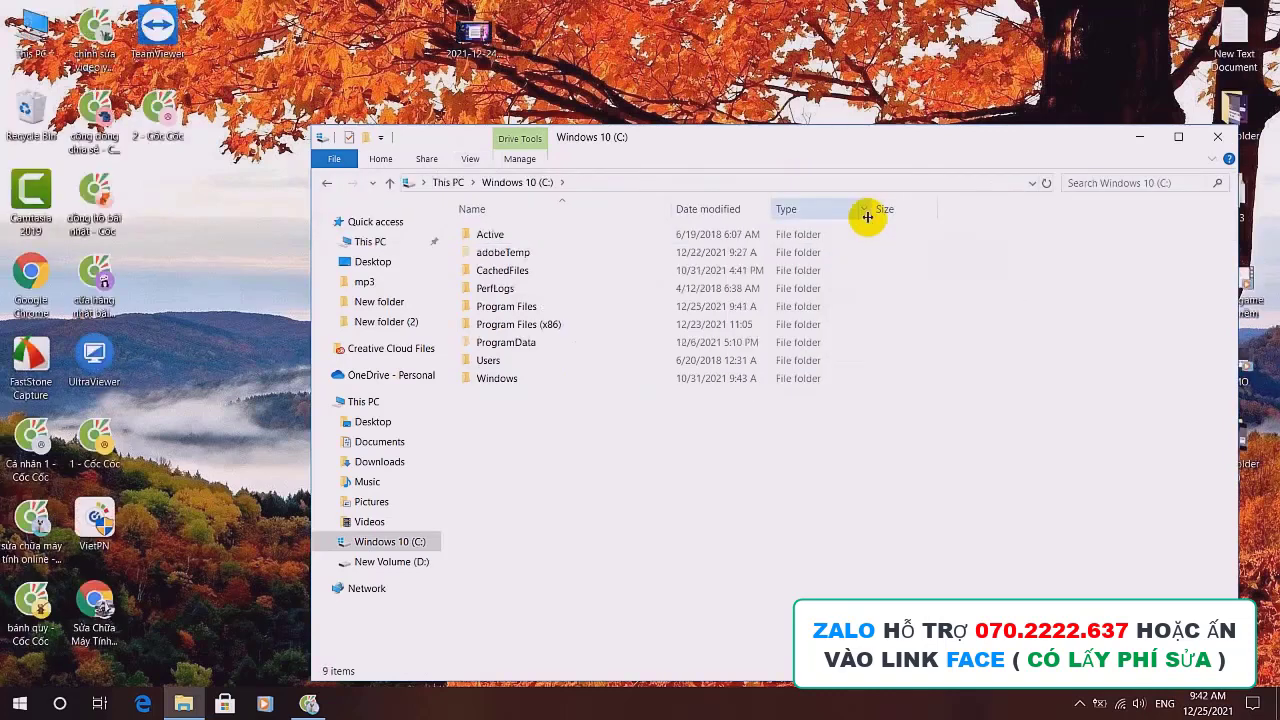
{"action": "left_click", "coordinate": [470, 159]}
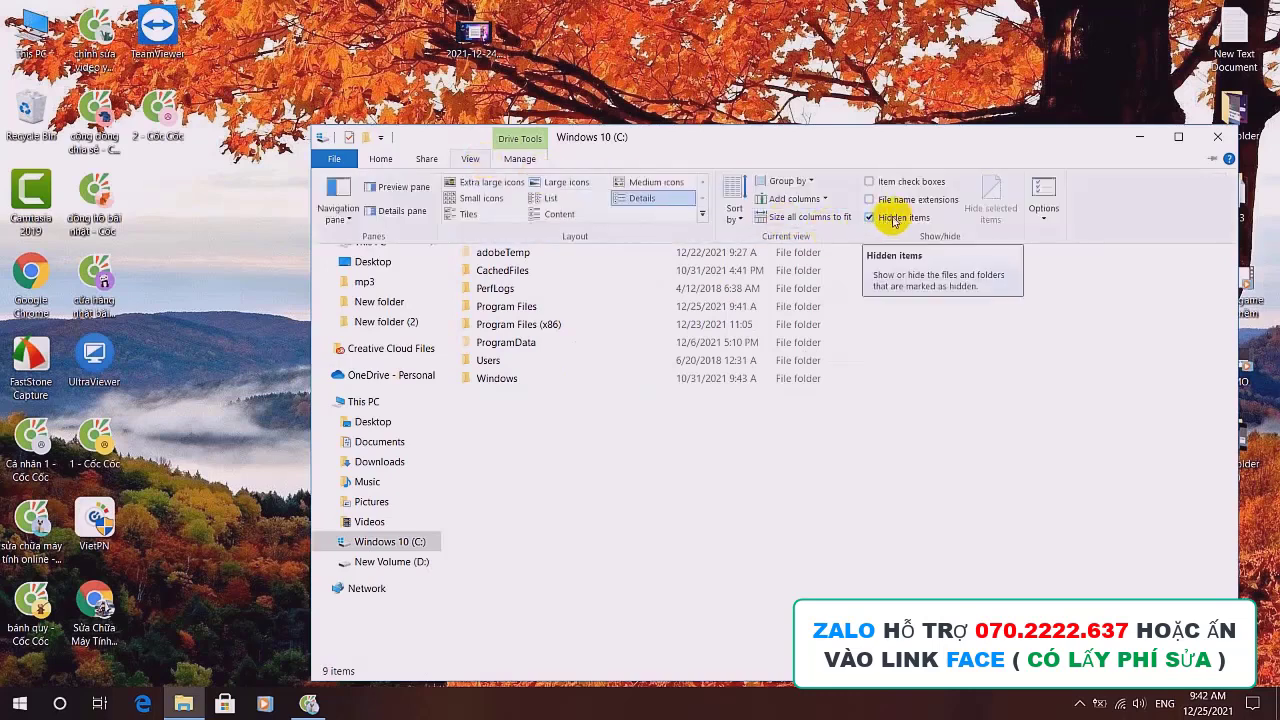
{"action": "left_click", "coordinate": [649, 531]}
Open the ProgramData folder on the C: drive and examine it for leftover VTC game folders.
{"action": "double_click", "coordinate": [523, 340]}
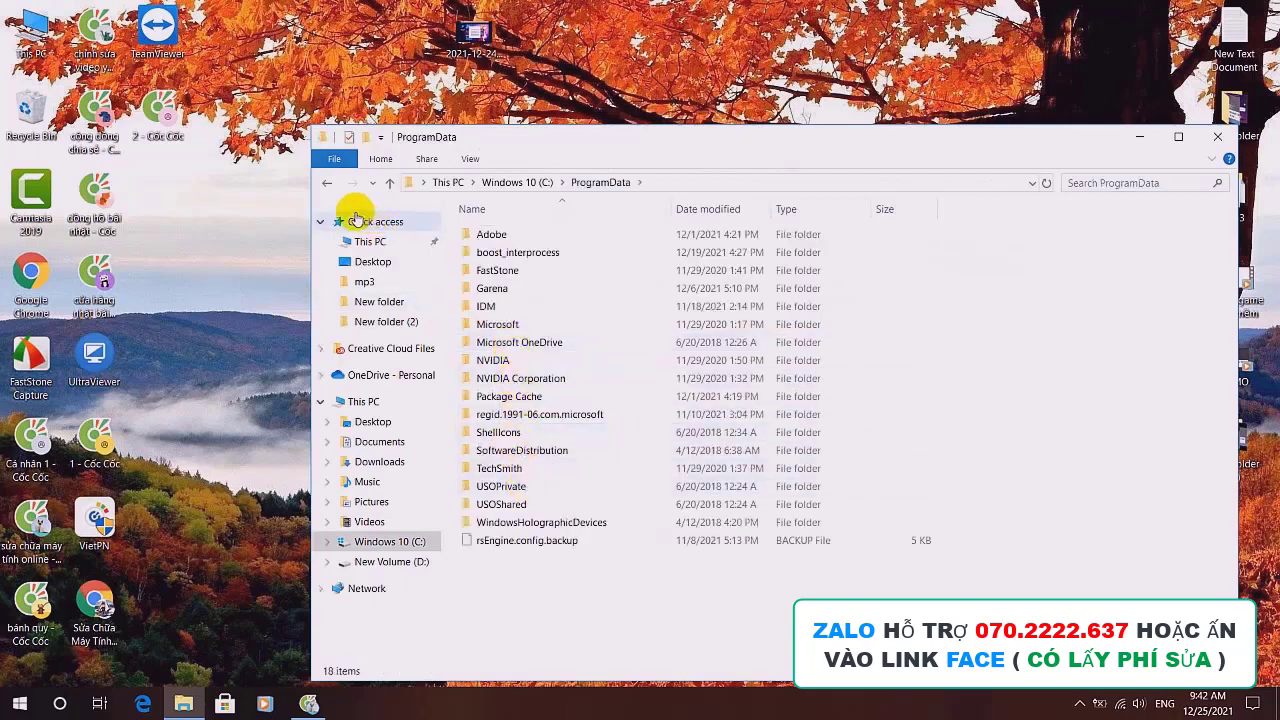
{"action": "left_click", "coordinate": [327, 182]}
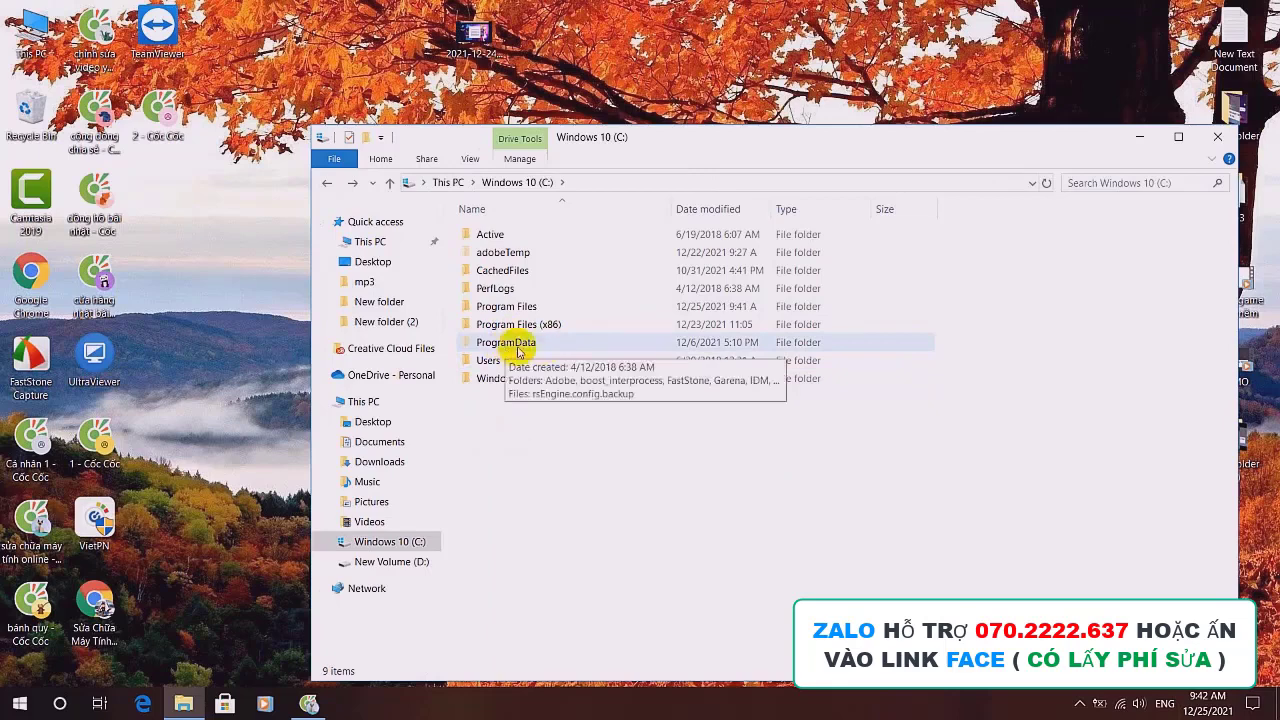
{"action": "double_click", "coordinate": [513, 344]}
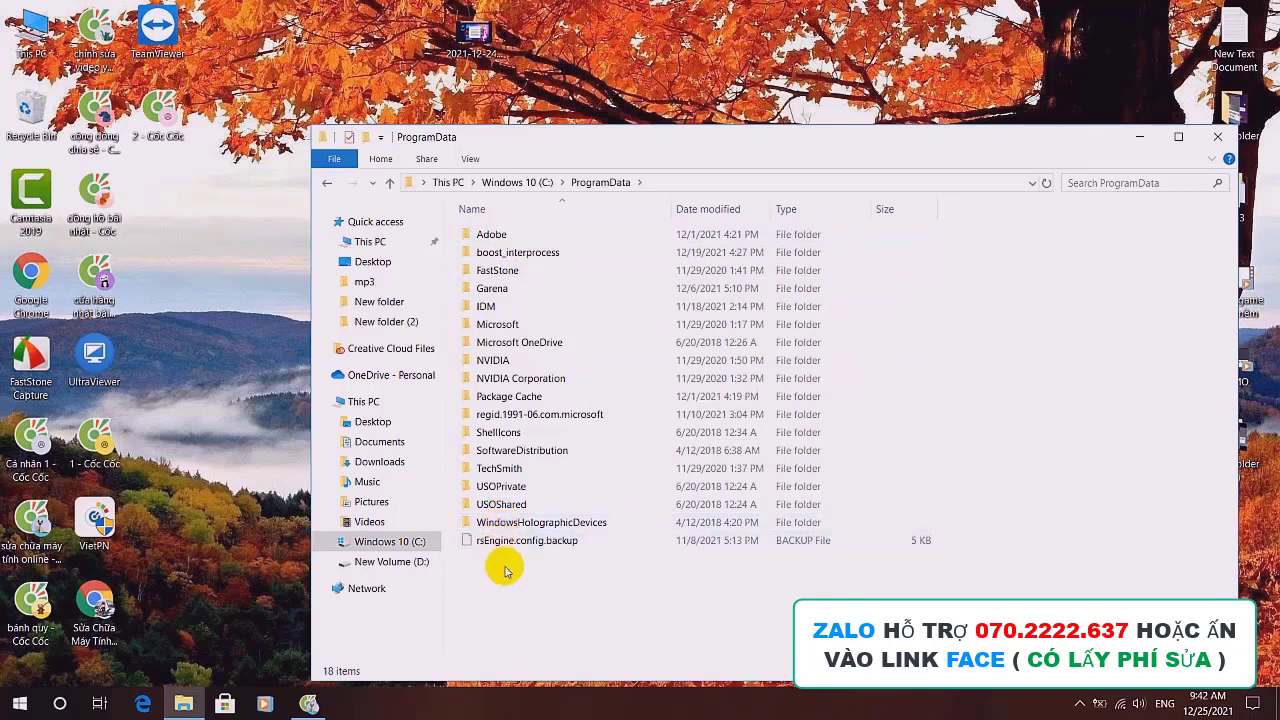
{"action": "left_click", "coordinate": [488, 36]}
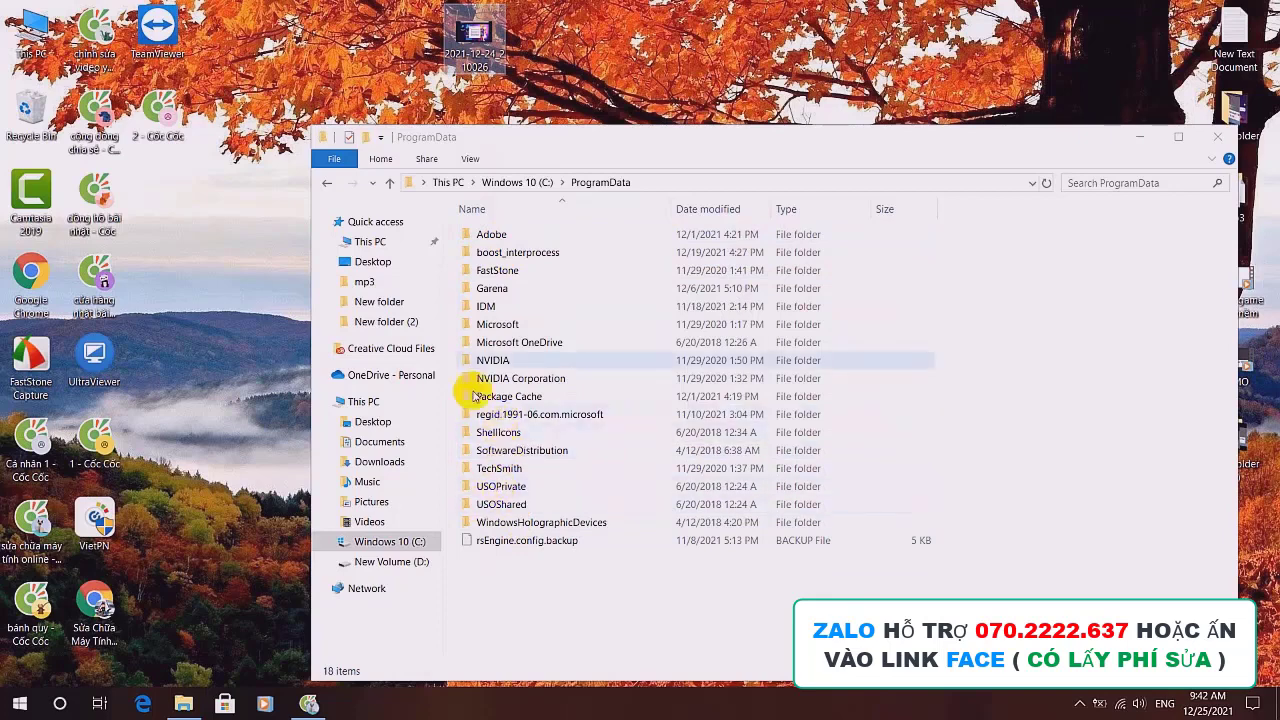
Check the contents of the Recycle Bin and close the open File Explorer windows.
{"action": "double_click", "coordinate": [30, 110]}
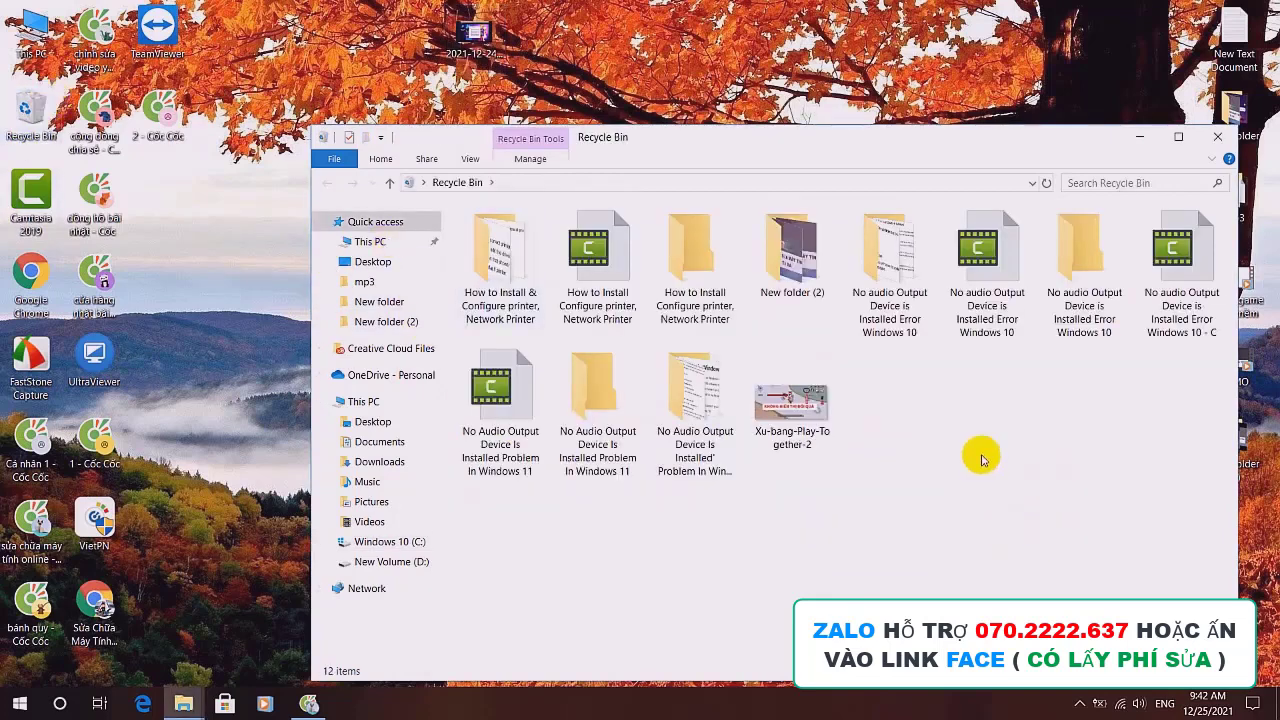
{"action": "left_click", "coordinate": [1217, 137]}
{"action": "left_click", "coordinate": [1217, 137]}
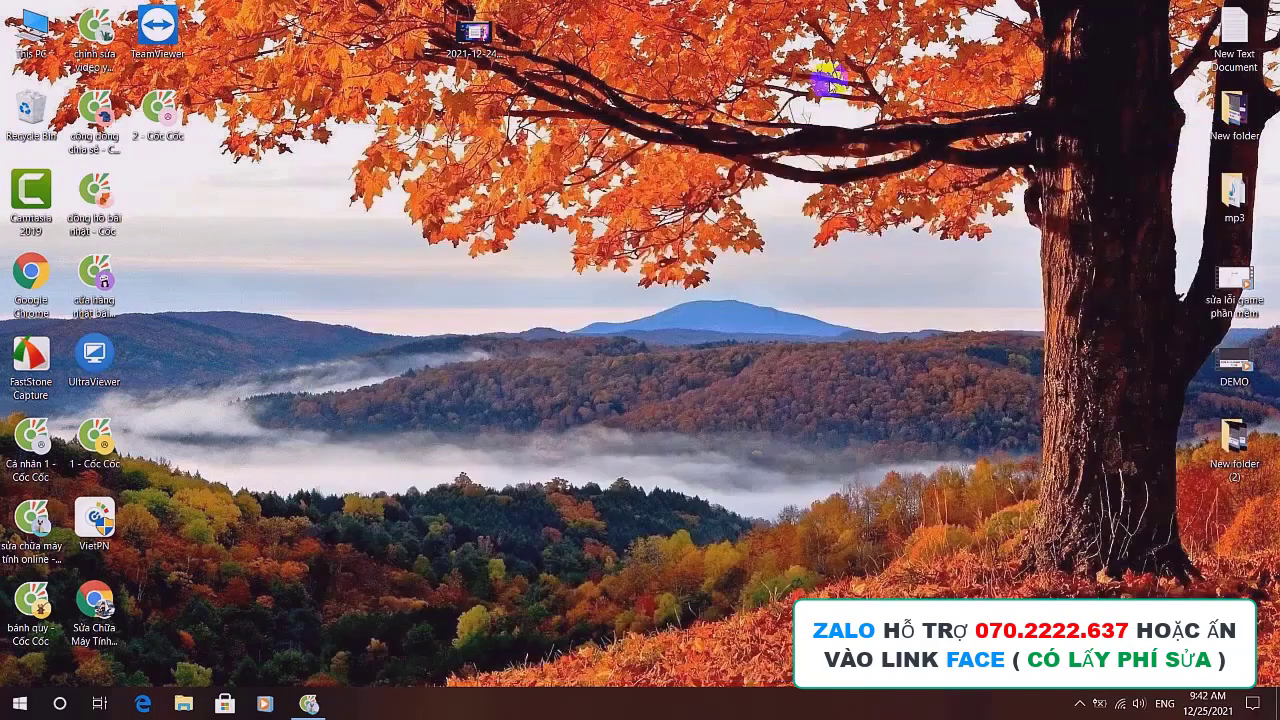
{"action": "right_click", "coordinate": [663, 63]}
{"action": "left_click", "coordinate": [525, 108]}
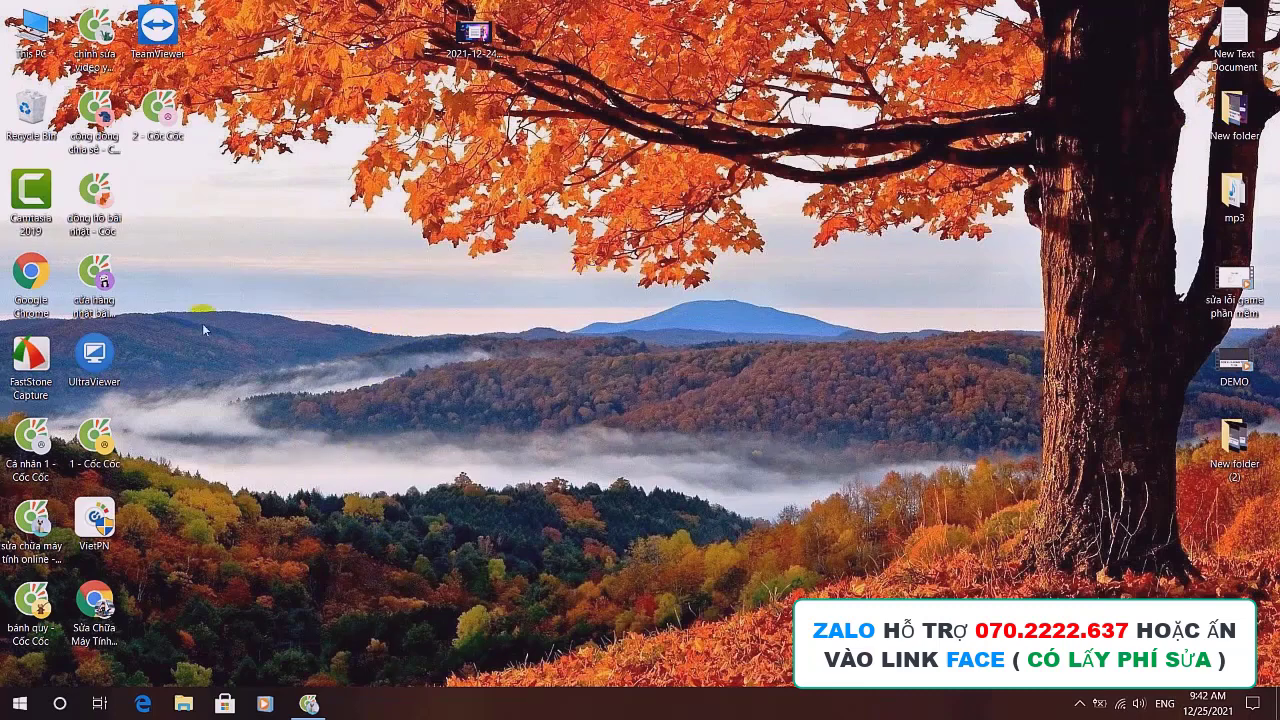
{"action": "double_click", "coordinate": [32, 32]}
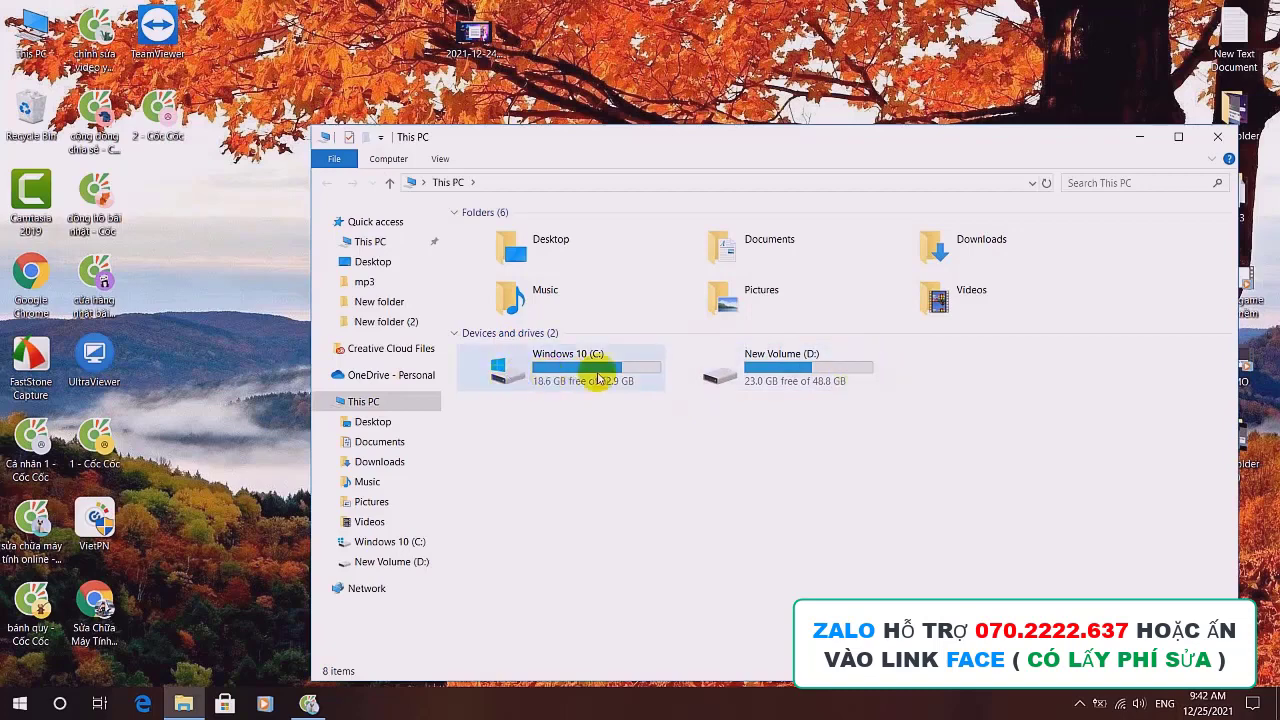
{"action": "left_click", "coordinate": [1208, 141]}
{"action": "right_click", "coordinate": [632, 146]}
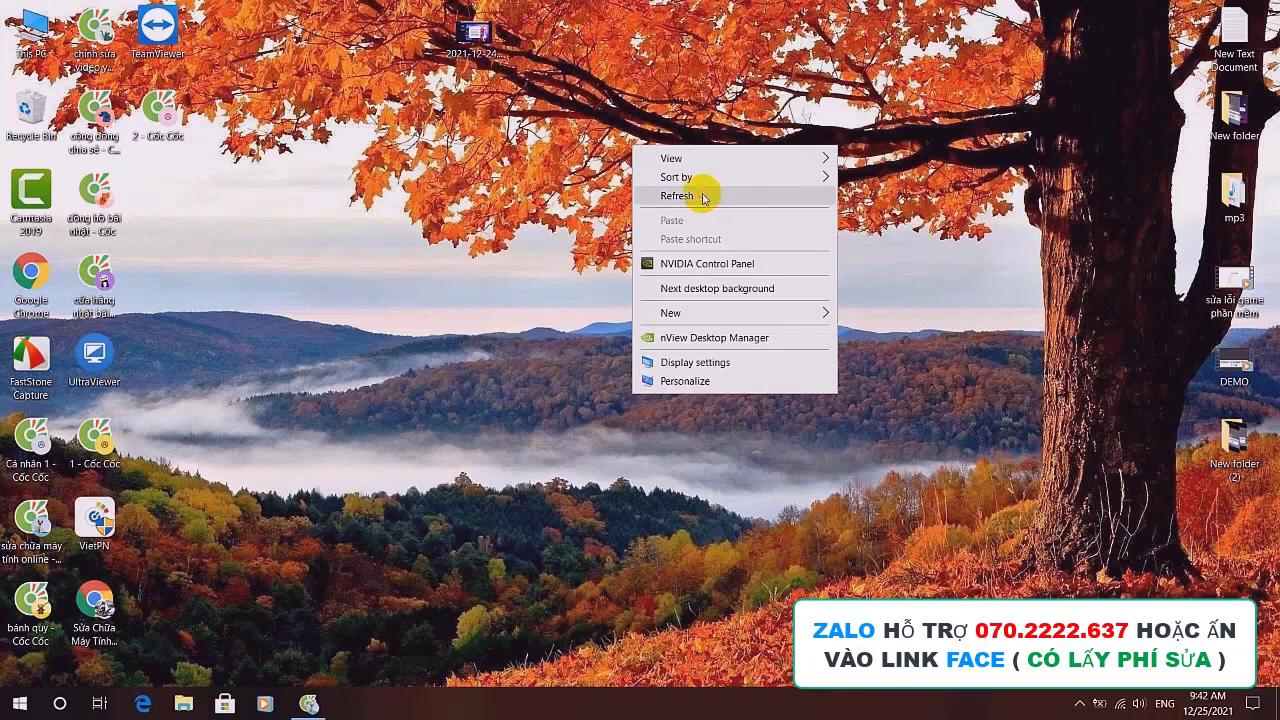
{"action": "left_click", "coordinate": [702, 196]}
Open the Downloads folder in File Explorer and locate the Hỗ Trợ Cài Game Không Lỗi archive.
{"action": "double_click", "coordinate": [33, 32]}
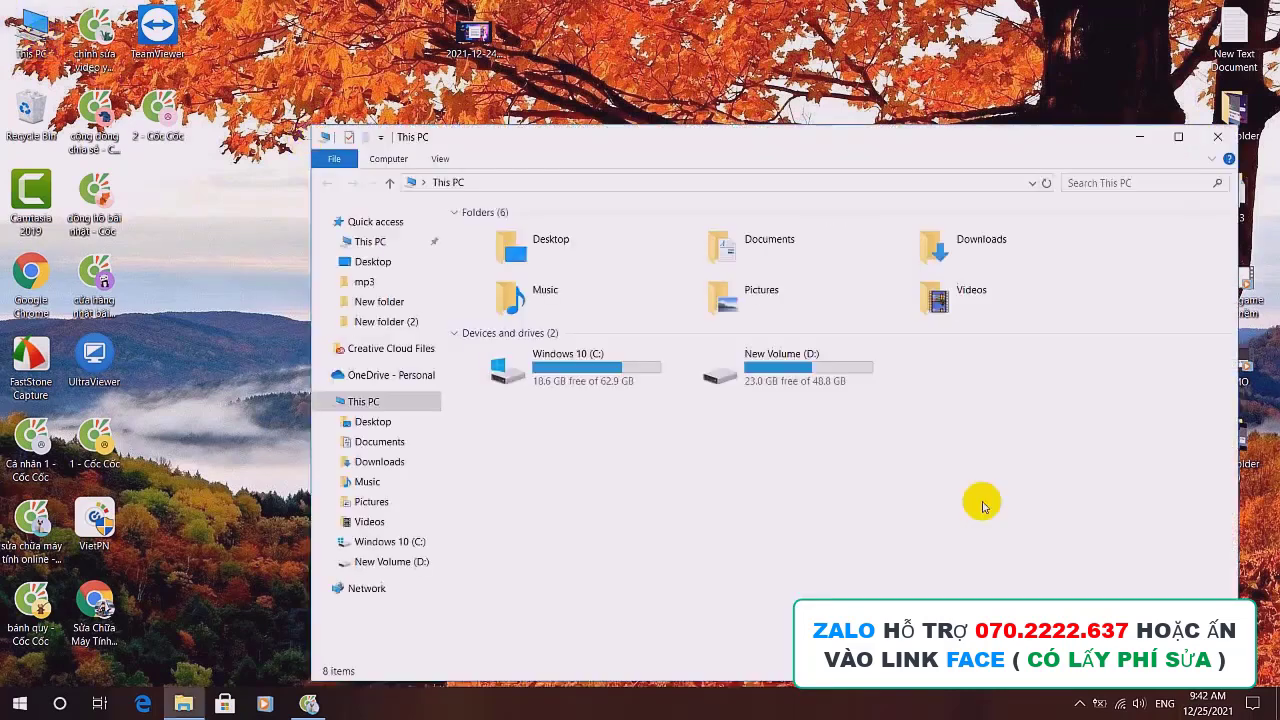
{"action": "left_click", "coordinate": [360, 461]}
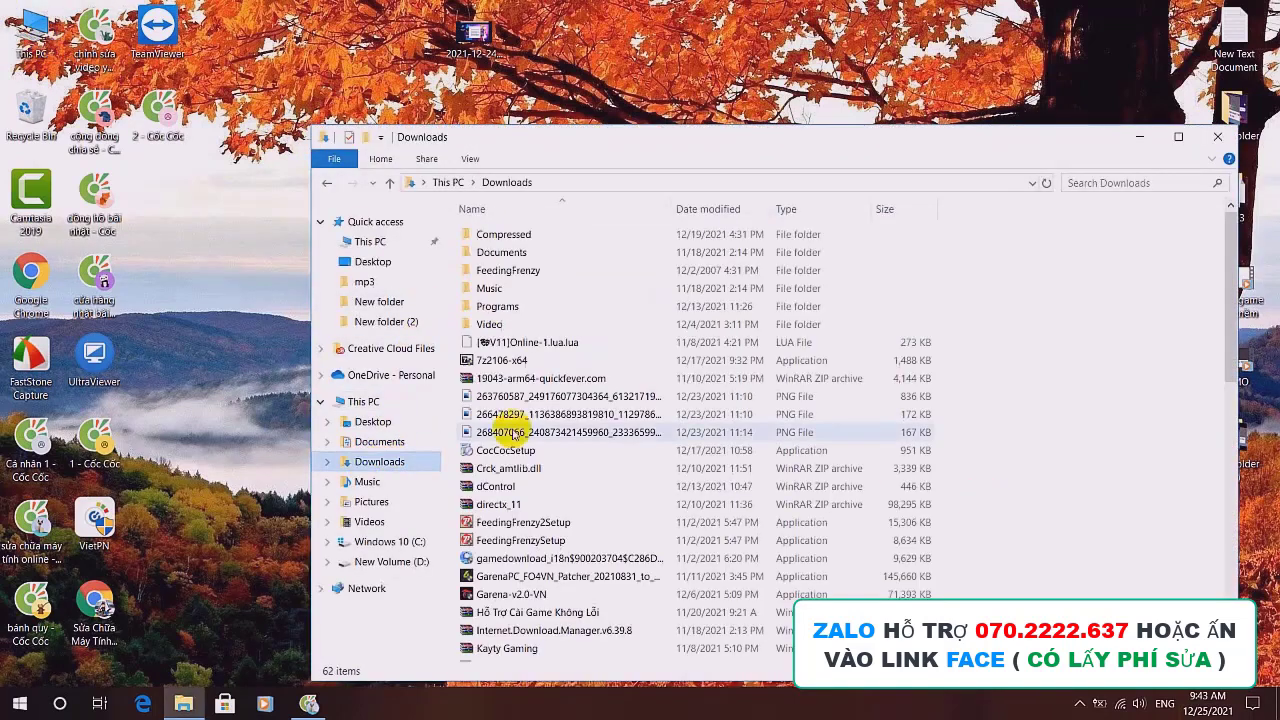
{"action": "left_click_drag", "start_coordinate": [1232, 352], "coordinate": [1220, 409]}
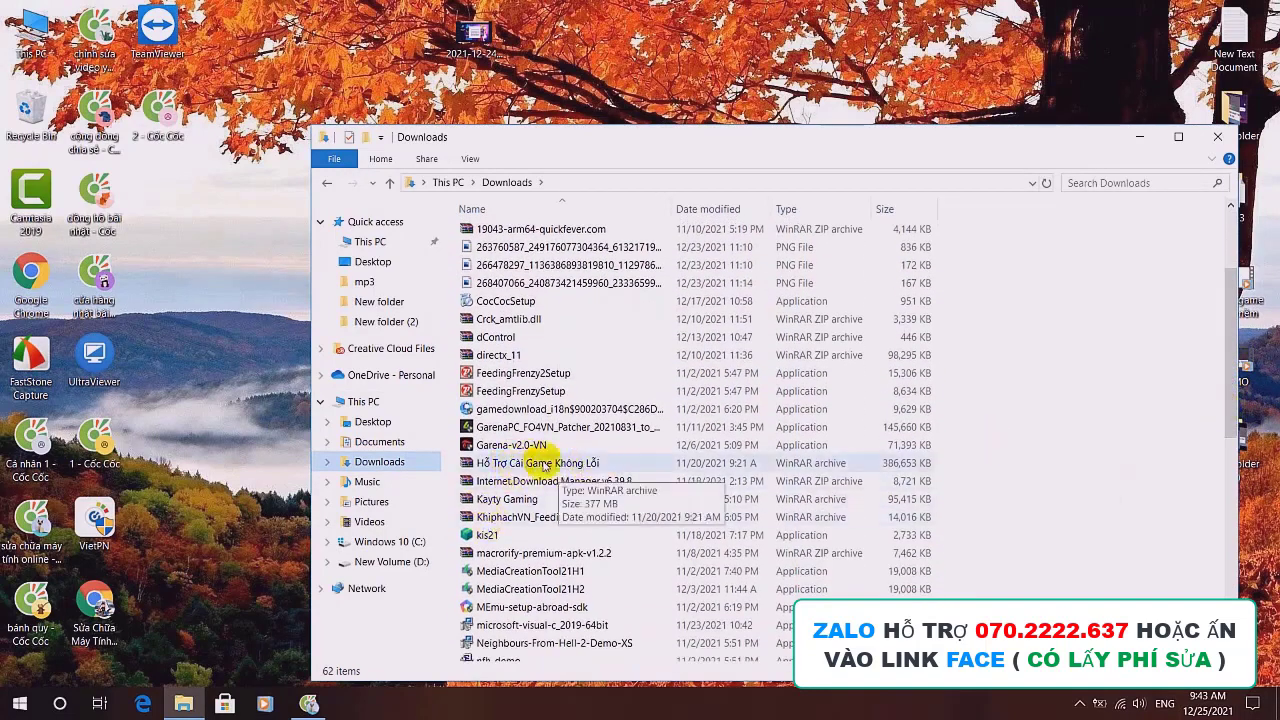
Switch to the Cốc Cốc browser and open the Google homepage in a new tab.
{"action": "left_click", "coordinate": [309, 704]}
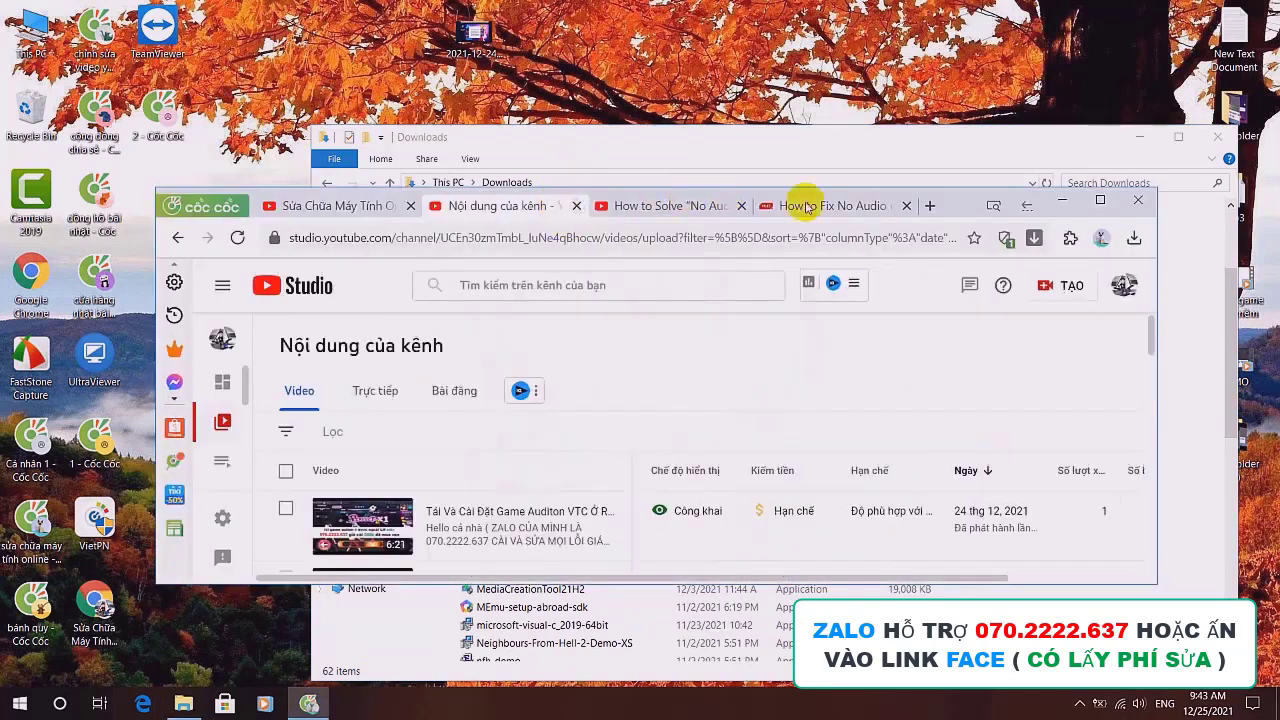
{"action": "left_click", "coordinate": [929, 205]}
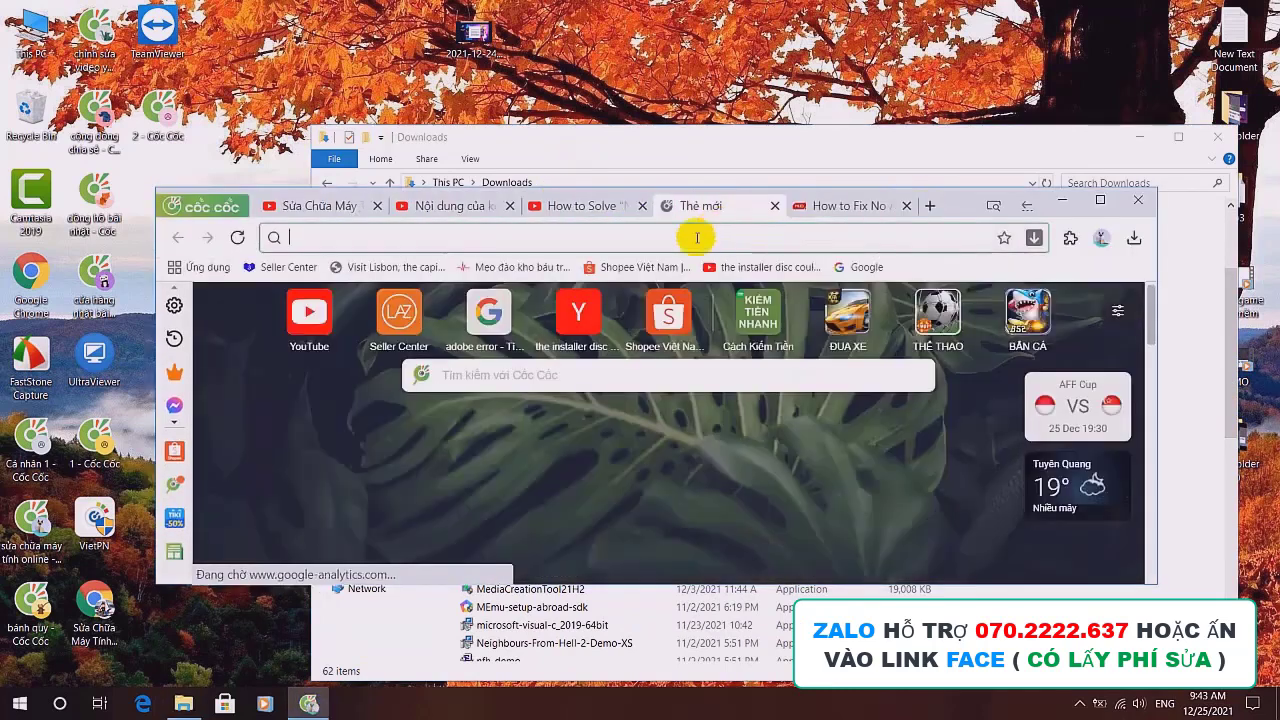
{"action": "left_click", "coordinate": [697, 237]}
{"action": "left_click", "coordinate": [335, 458]}
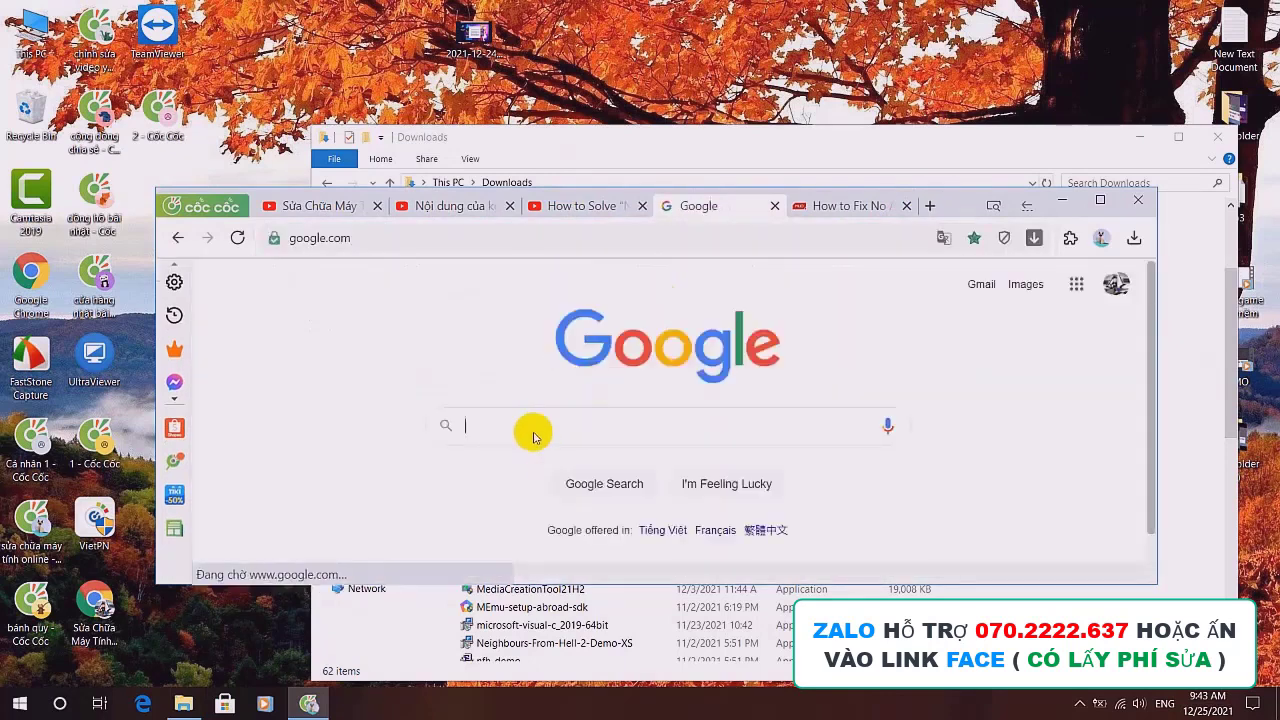
Search Google for the suggested query "cài đặt game phần mềm không lỗi".
{"action": "left_click", "coordinate": [534, 432]}
{"action": "type", "text": "CÀI"}
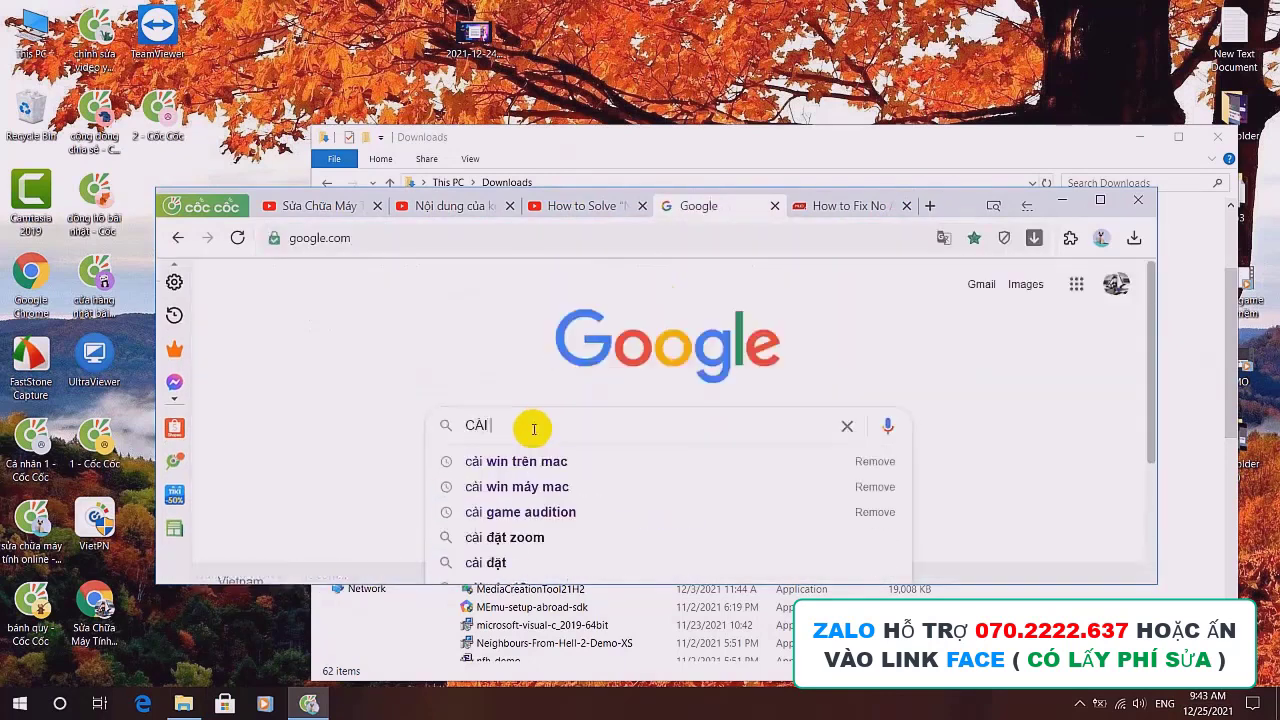
{"action": "type", "text": " GAME PHNAANF"}
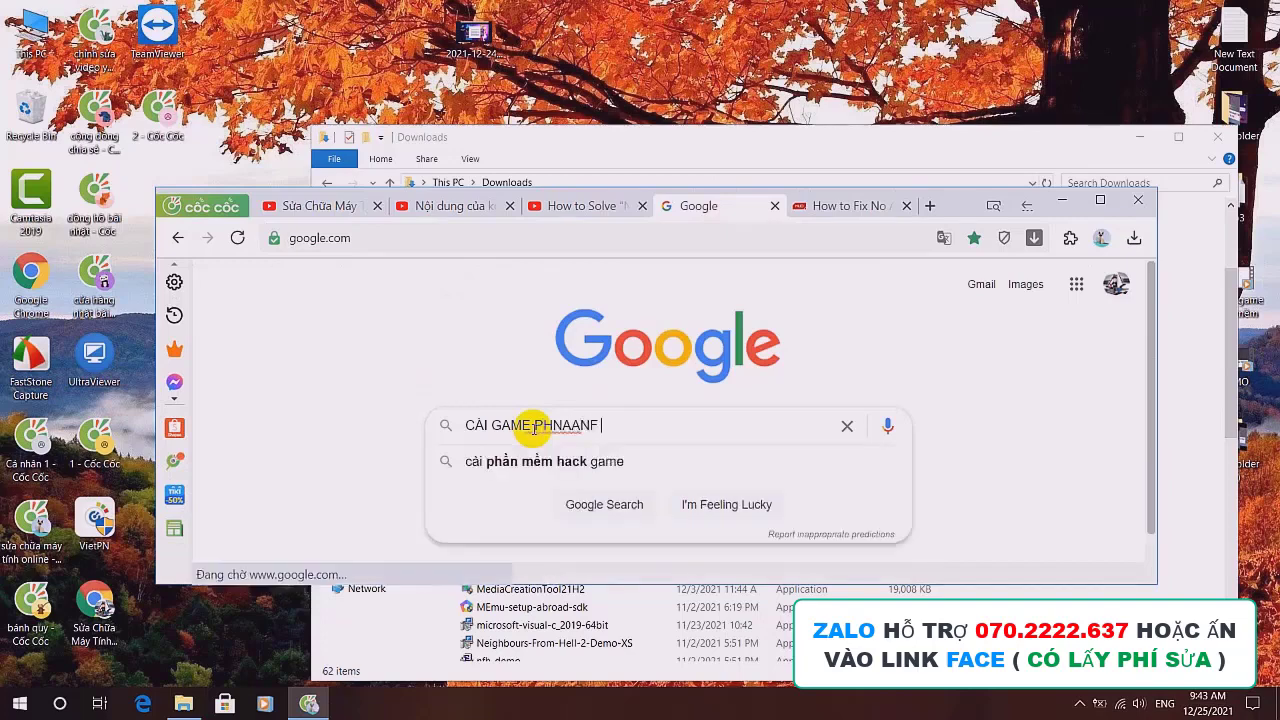
{"action": "key", "text": "BackSpace"}
{"action": "key", "text": "BackSpace"}
{"action": "key", "text": "BackSpace"}
{"action": "key", "text": "BackSpace"}
{"action": "key", "text": "BackSpace"}
{"action": "key", "text": "BackSpace"}
{"action": "type", "text": "HẦN M"}
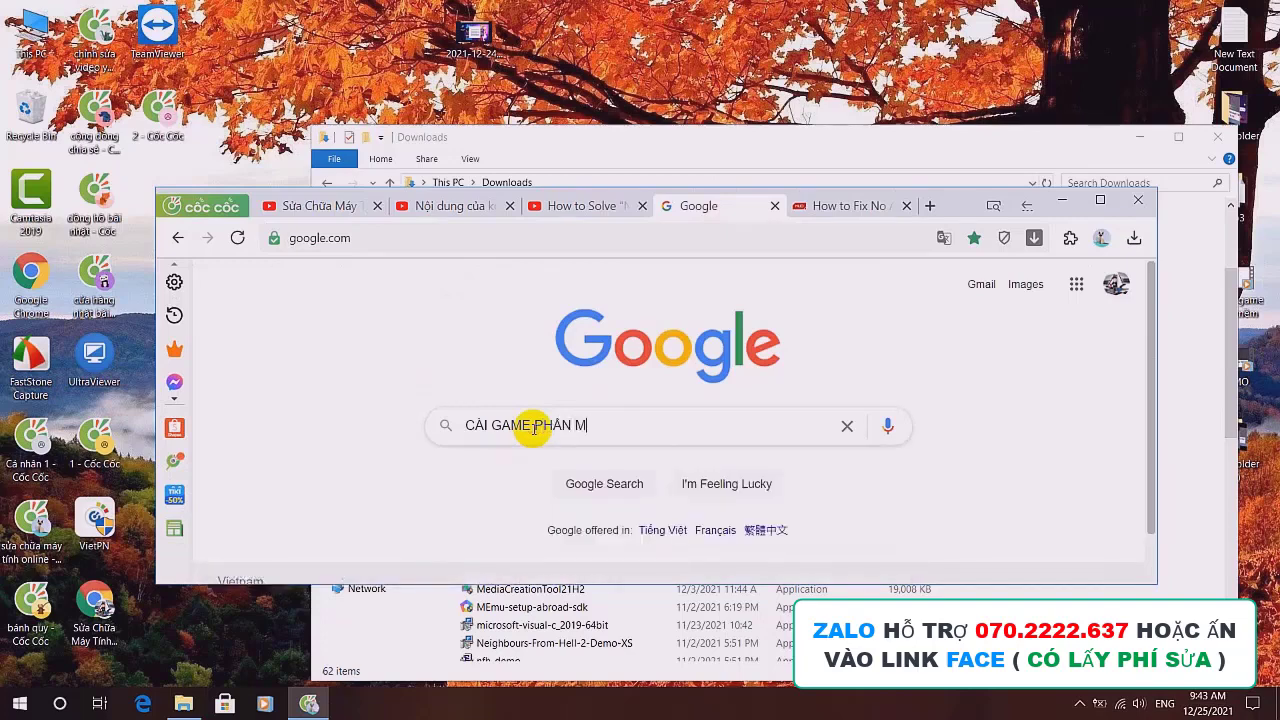
{"action": "type", "text": "ỀM K"}
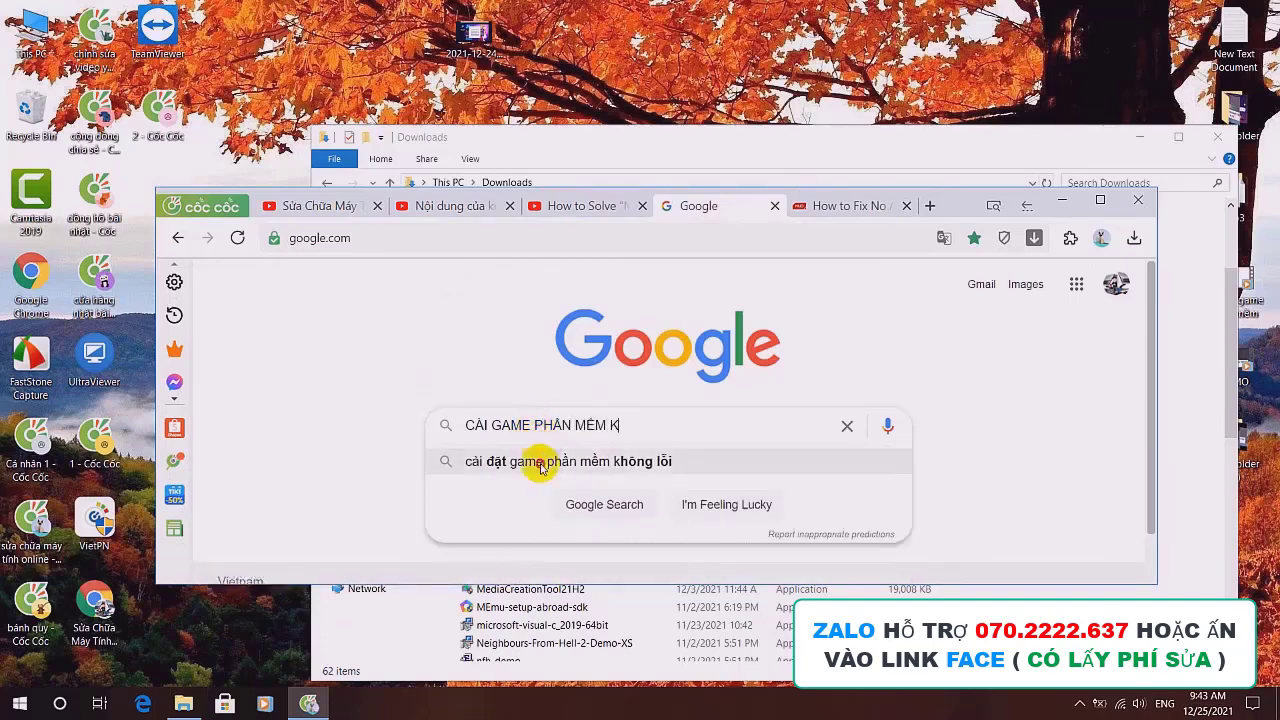
{"action": "left_click", "coordinate": [537, 462]}
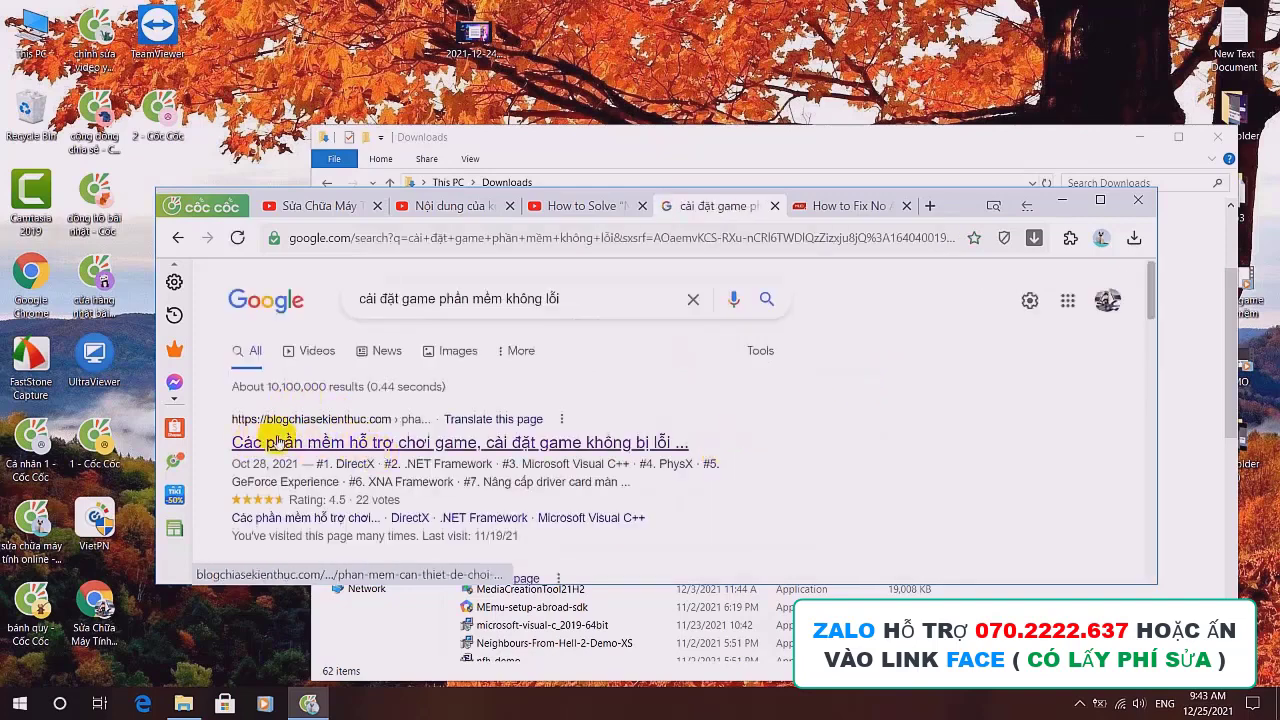
Open the blogchiasekienthuc.com article on game support software, find its toolkit download link, and minimize the browser.
{"action": "left_click", "coordinate": [434, 440]}
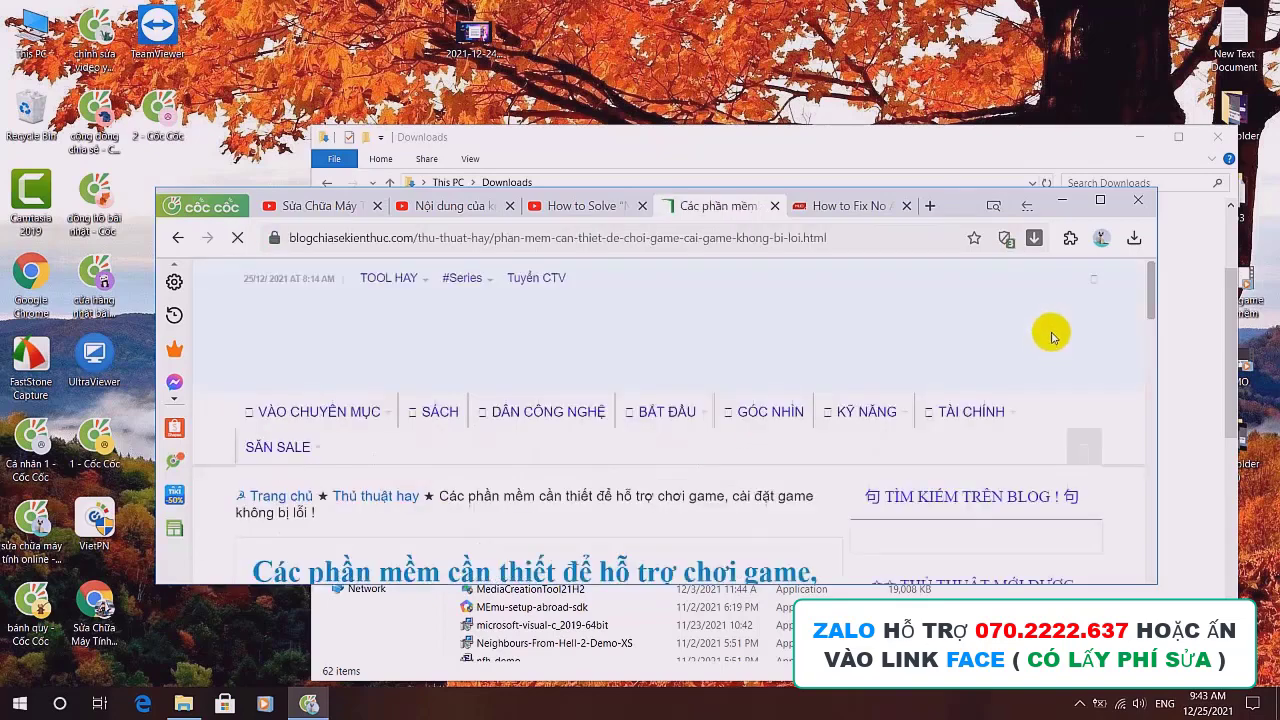
{"action": "left_click_drag", "start_coordinate": [1150, 278], "coordinate": [1149, 434]}
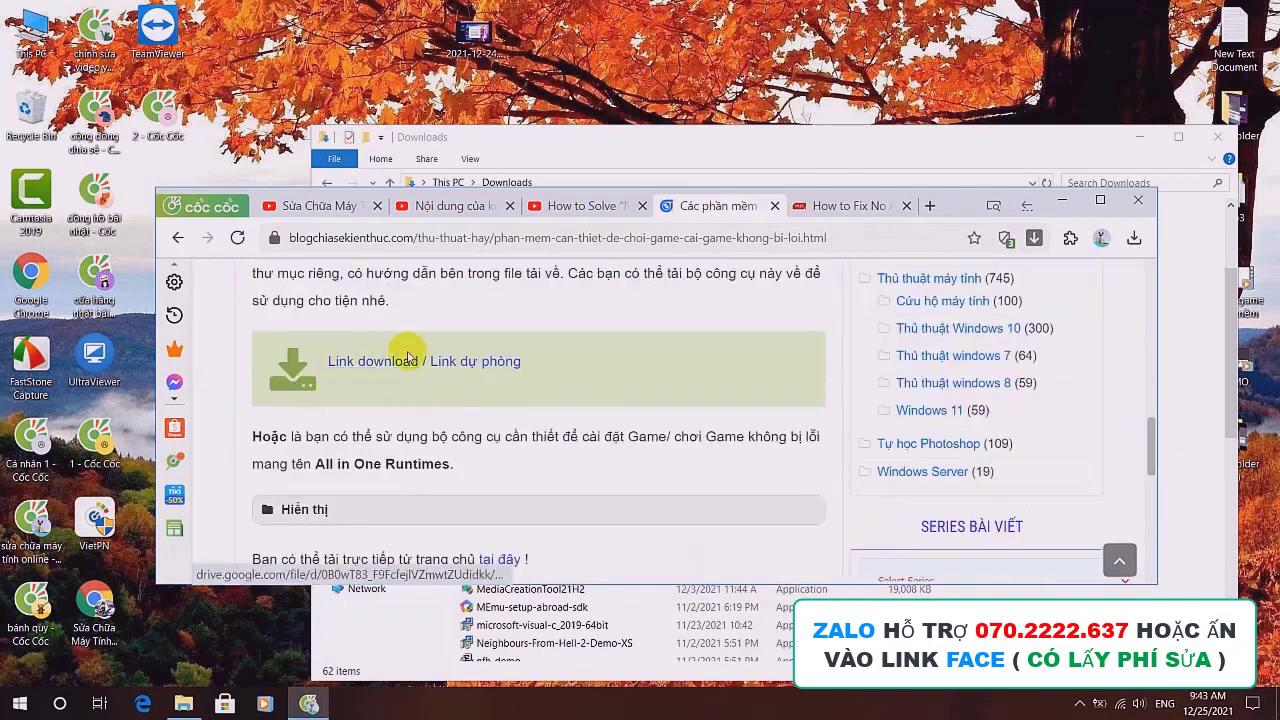
{"action": "left_click", "coordinate": [1062, 200]}
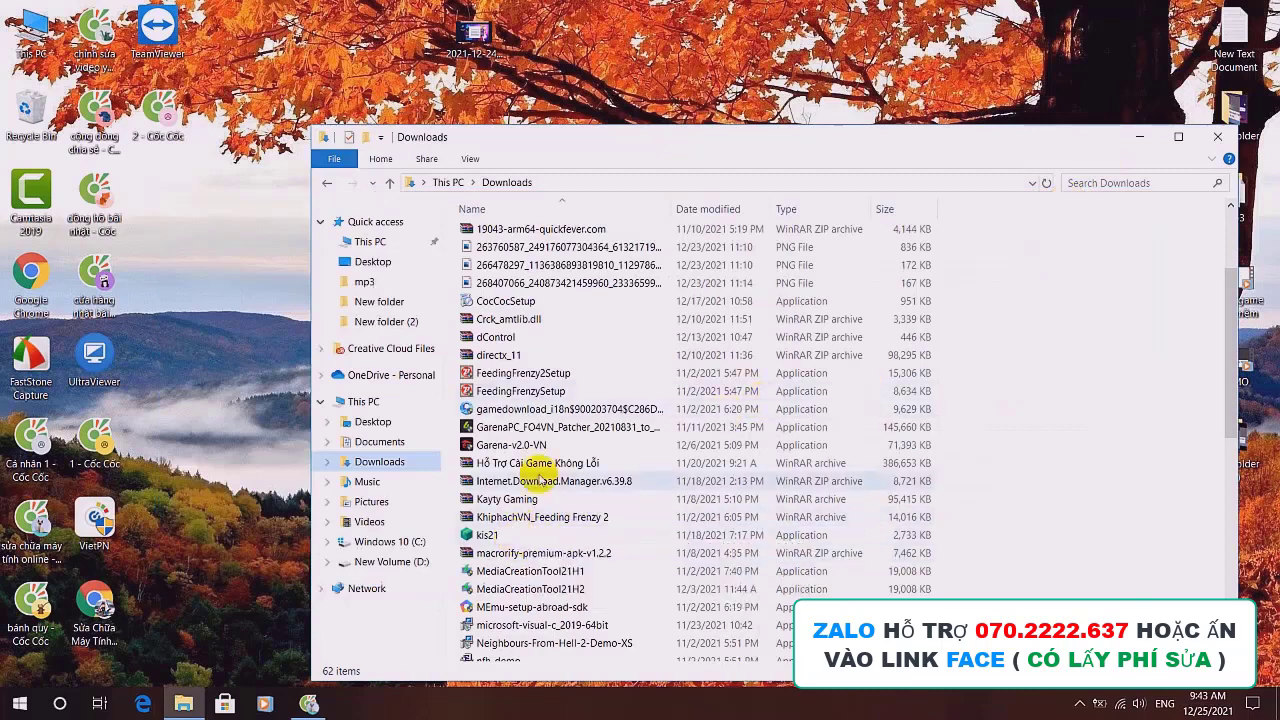
Extract the Hỗ Trợ Cài Game Không Lỗi archive from Downloads to a folder on the Desktop.
{"action": "left_click", "coordinate": [563, 466]}
{"action": "double_click", "coordinate": [563, 466]}
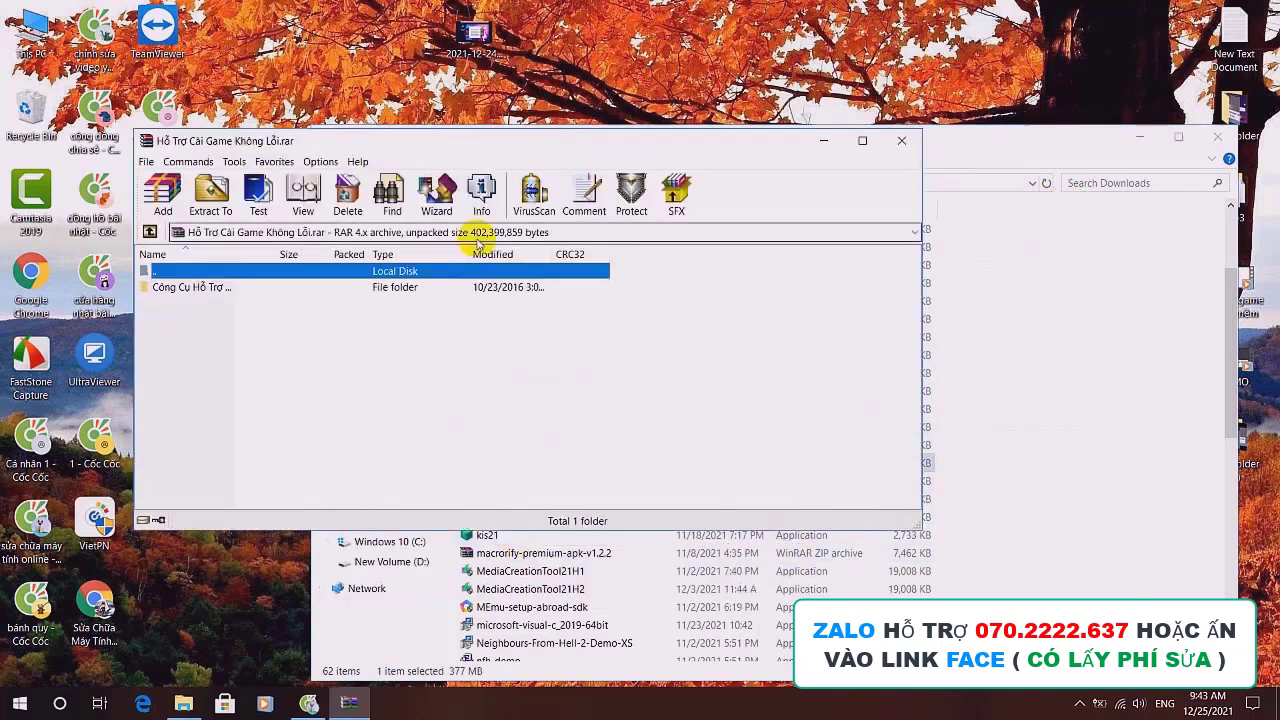
{"action": "left_click", "coordinate": [434, 194]}
{"action": "left_click", "coordinate": [524, 451]}
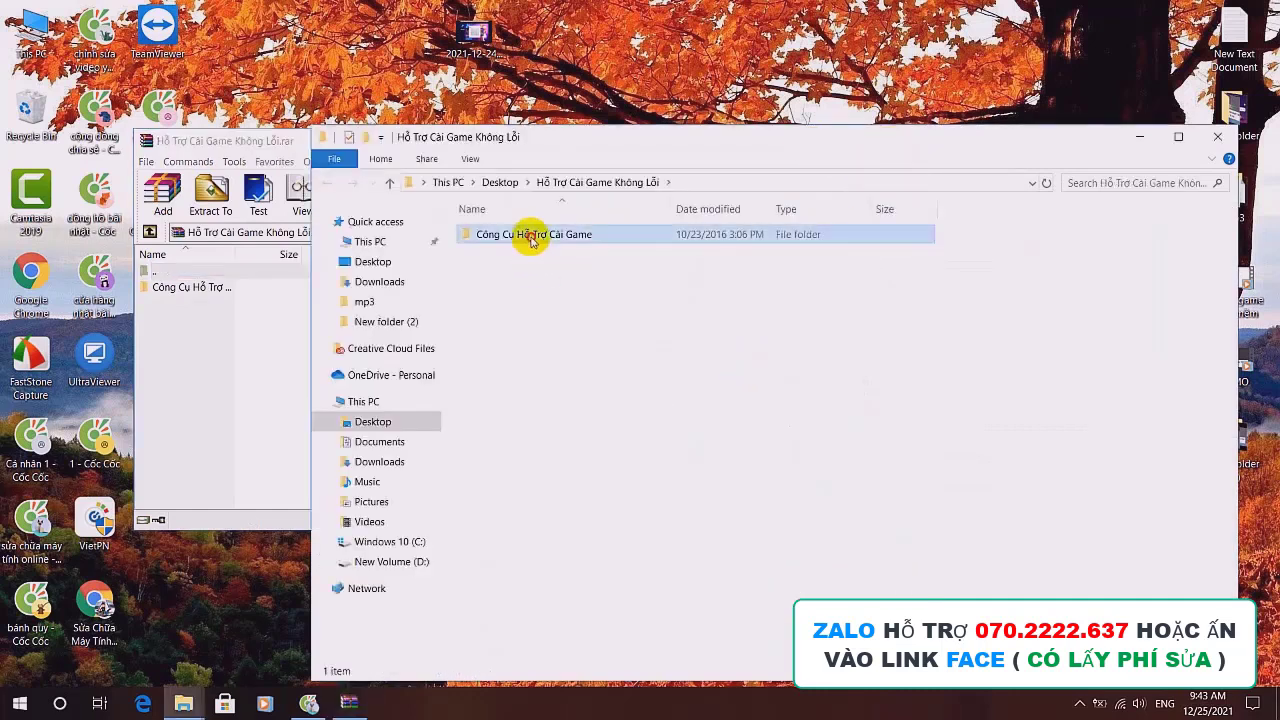
Open the 32 & 64 bit folder inside Công Cụ Hỗ Trợ Cài Game and select all its installers.
{"action": "double_click", "coordinate": [531, 238]}
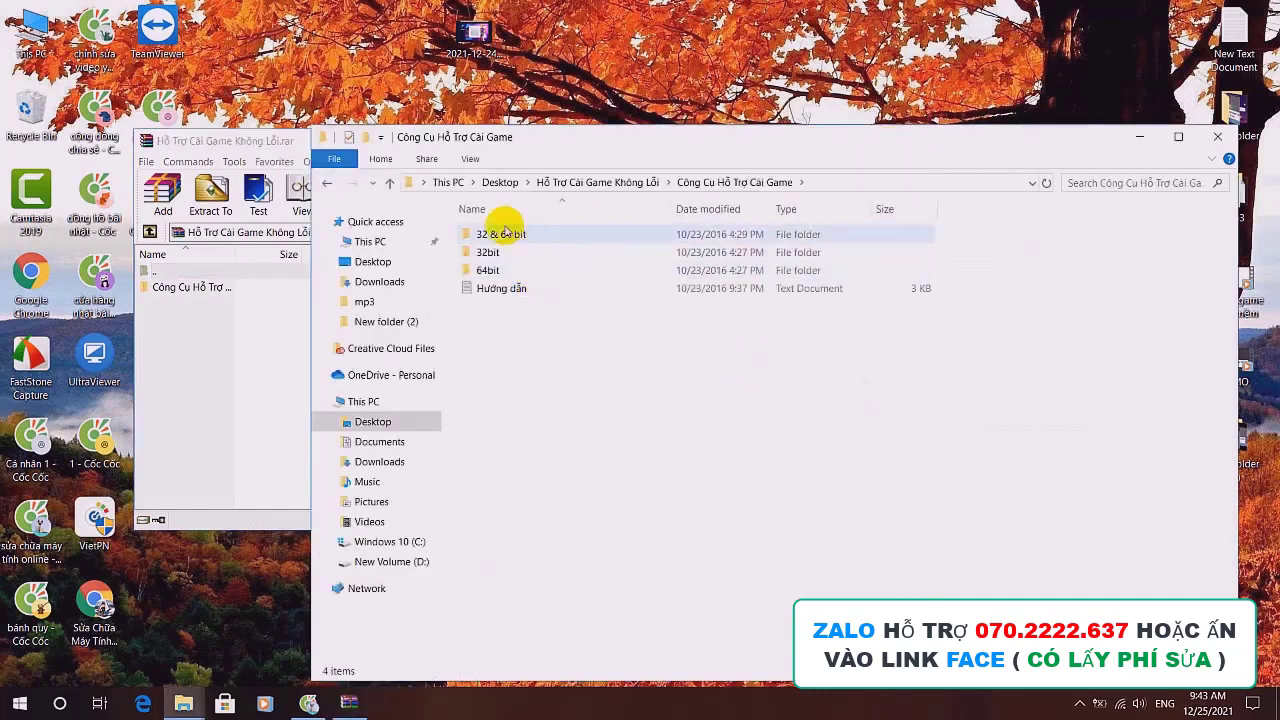
{"action": "double_click", "coordinate": [503, 233]}
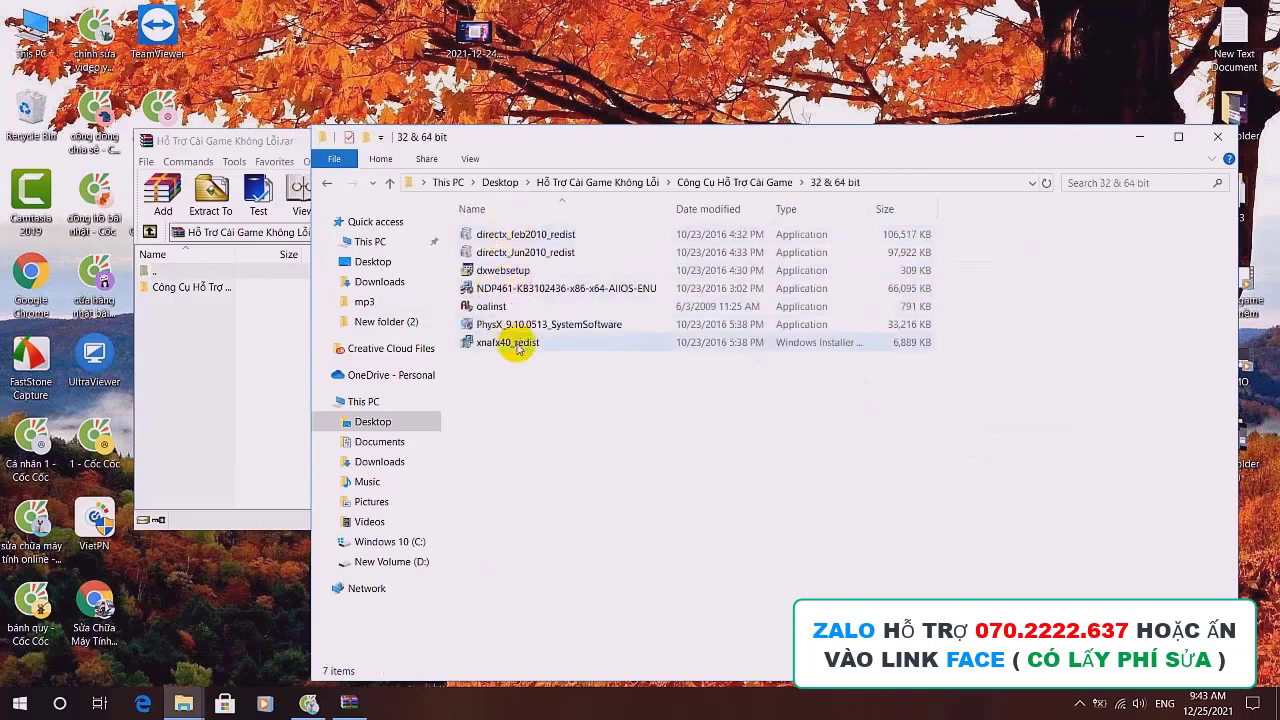
{"action": "left_click_drag", "start_coordinate": [534, 388], "coordinate": [487, 194]}
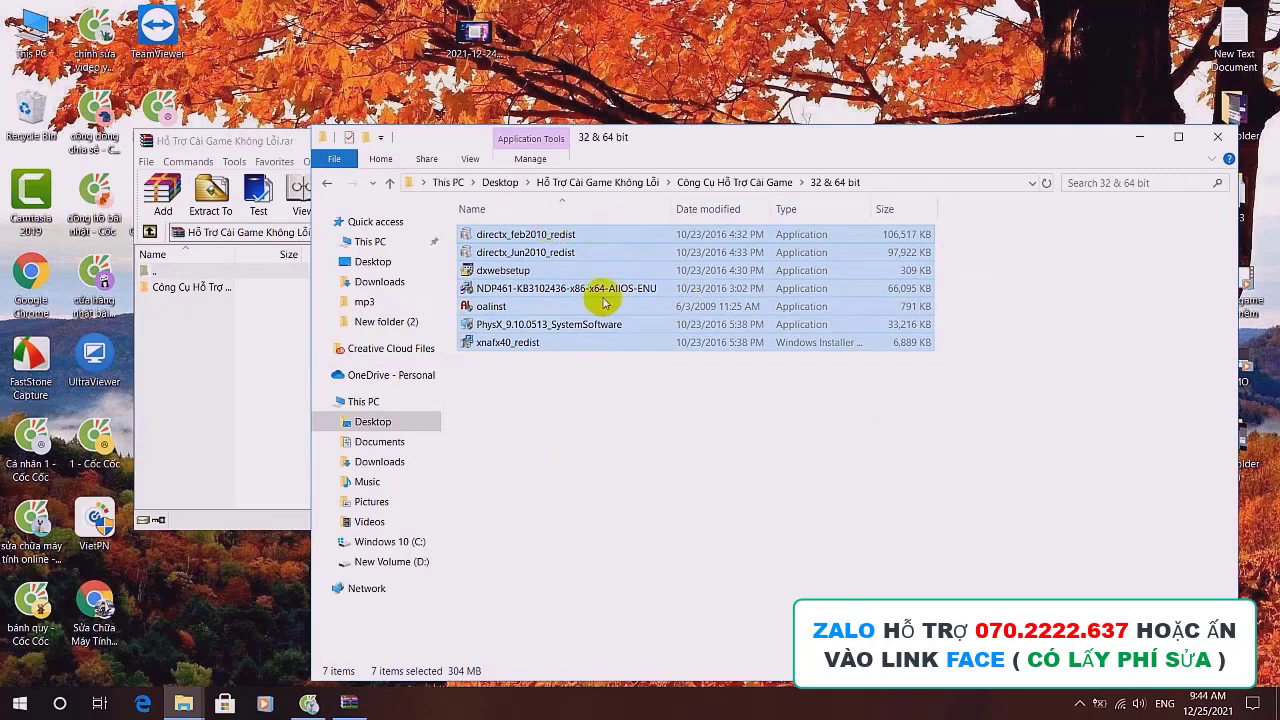
Close the extracted folder, the WinRAR archive and the Downloads window, refreshing the desktop along the way.
{"action": "left_click", "coordinate": [1210, 138]}
{"action": "left_click", "coordinate": [908, 137]}
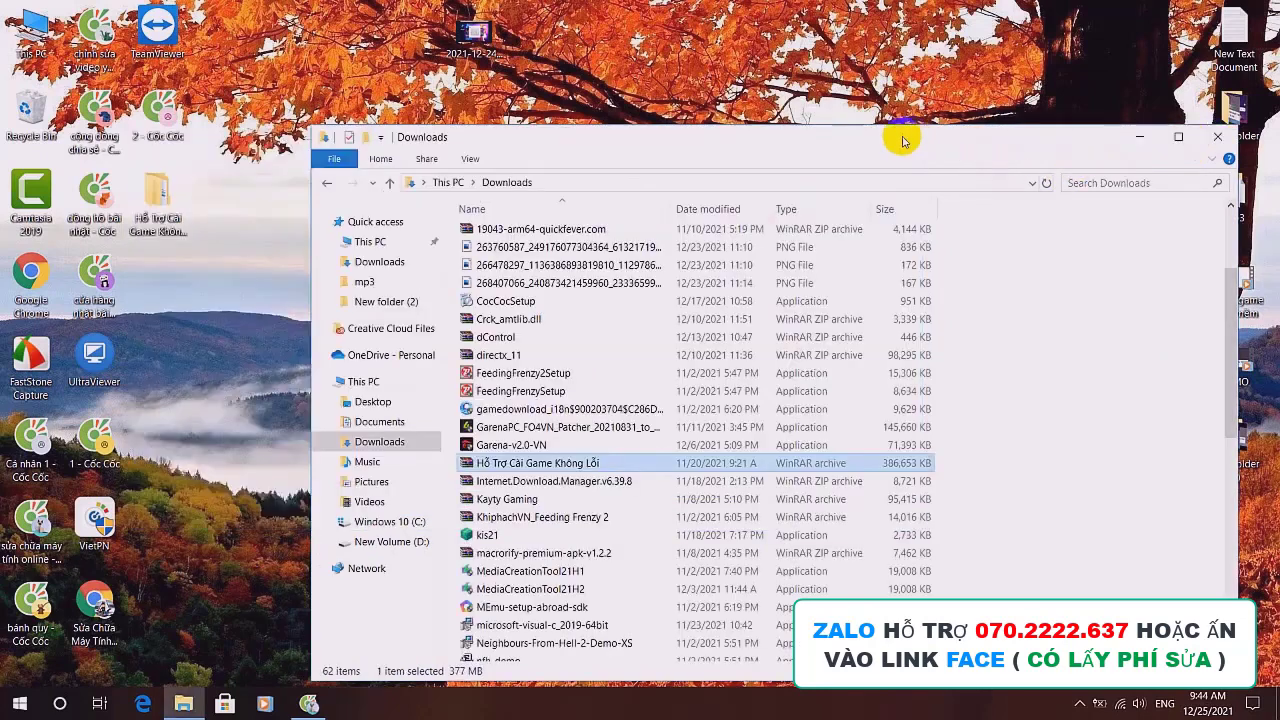
{"action": "right_click", "coordinate": [668, 40]}
{"action": "left_click", "coordinate": [713, 88]}
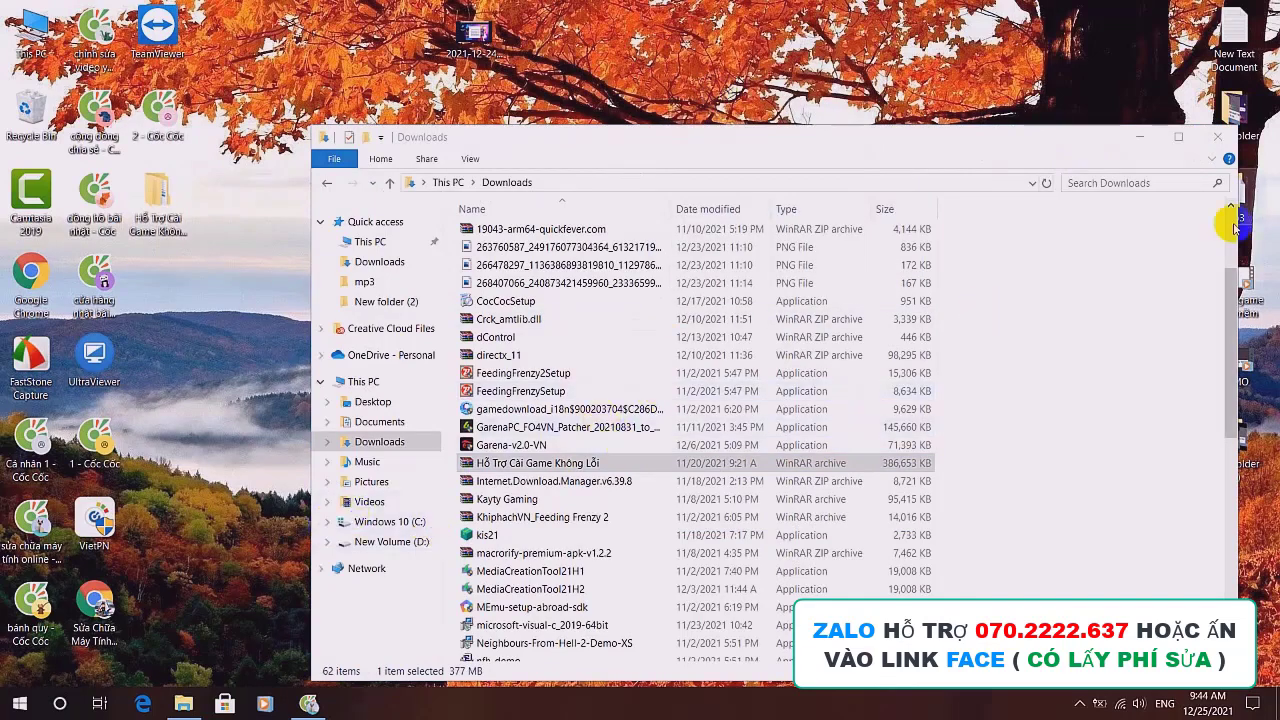
{"action": "left_click", "coordinate": [1209, 142]}
{"action": "right_click", "coordinate": [613, 161]}
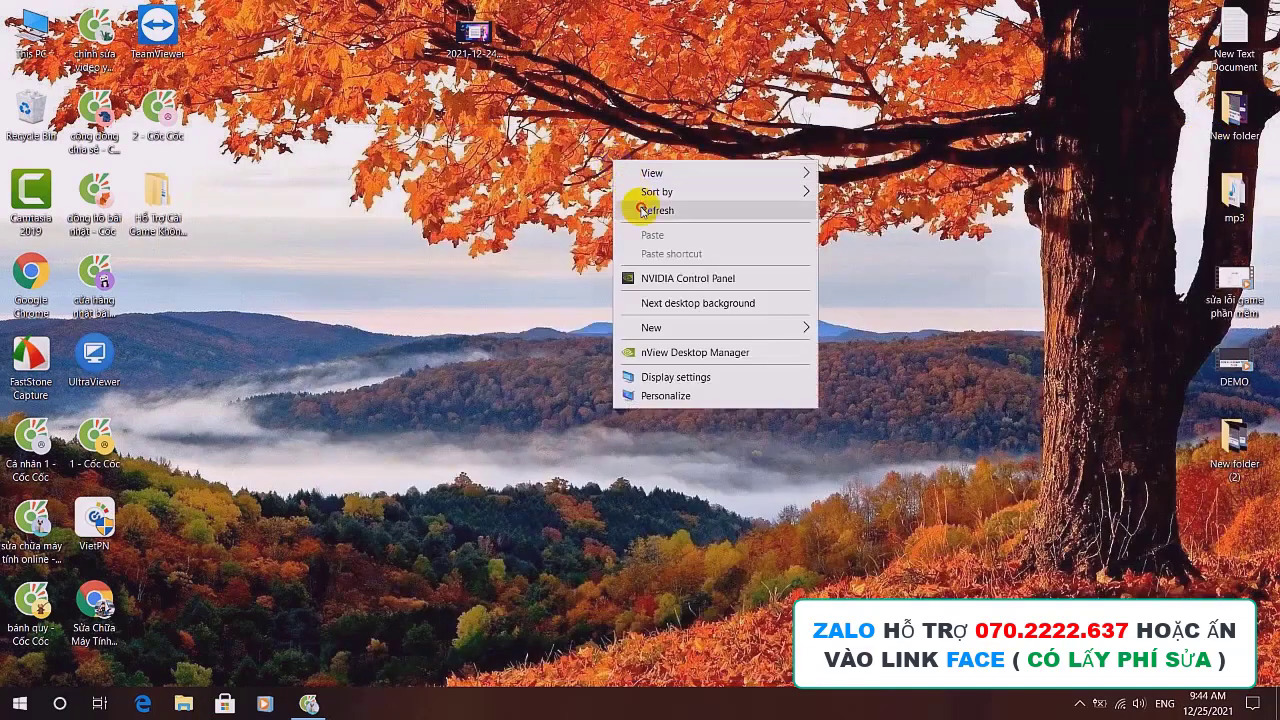
{"action": "left_click", "coordinate": [638, 208]}
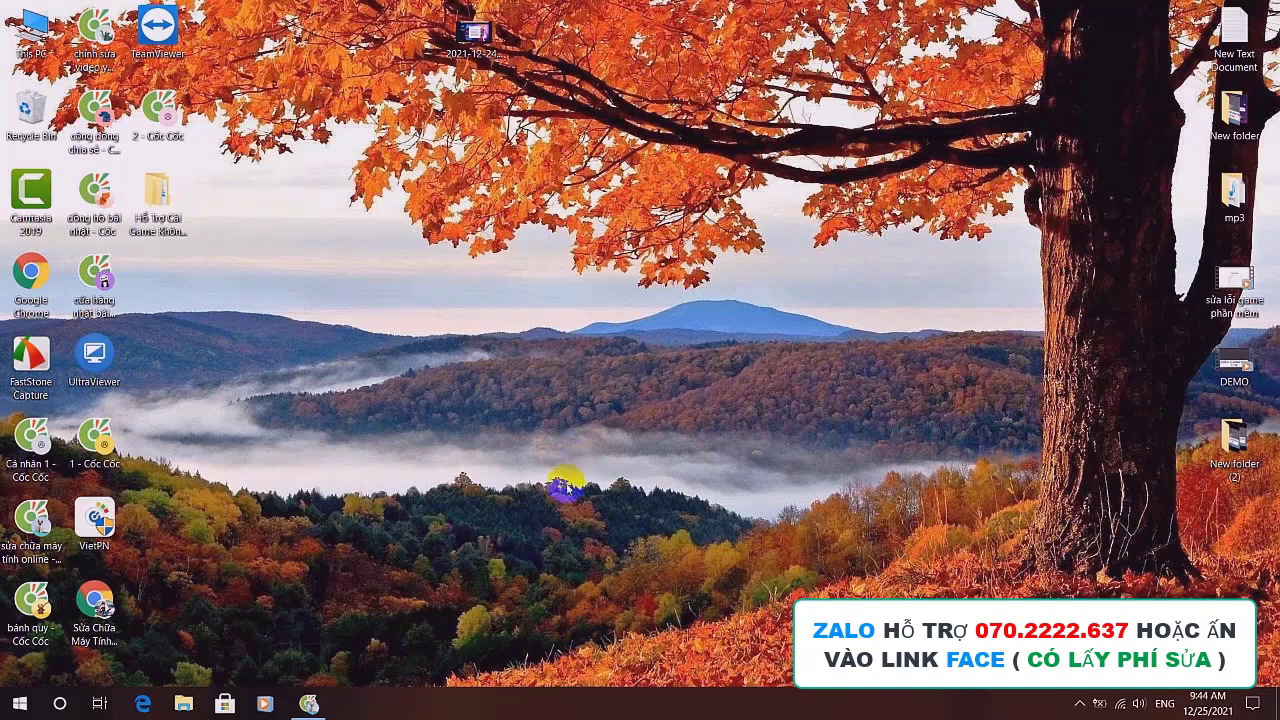
{"action": "right_click", "coordinate": [455, 213]}
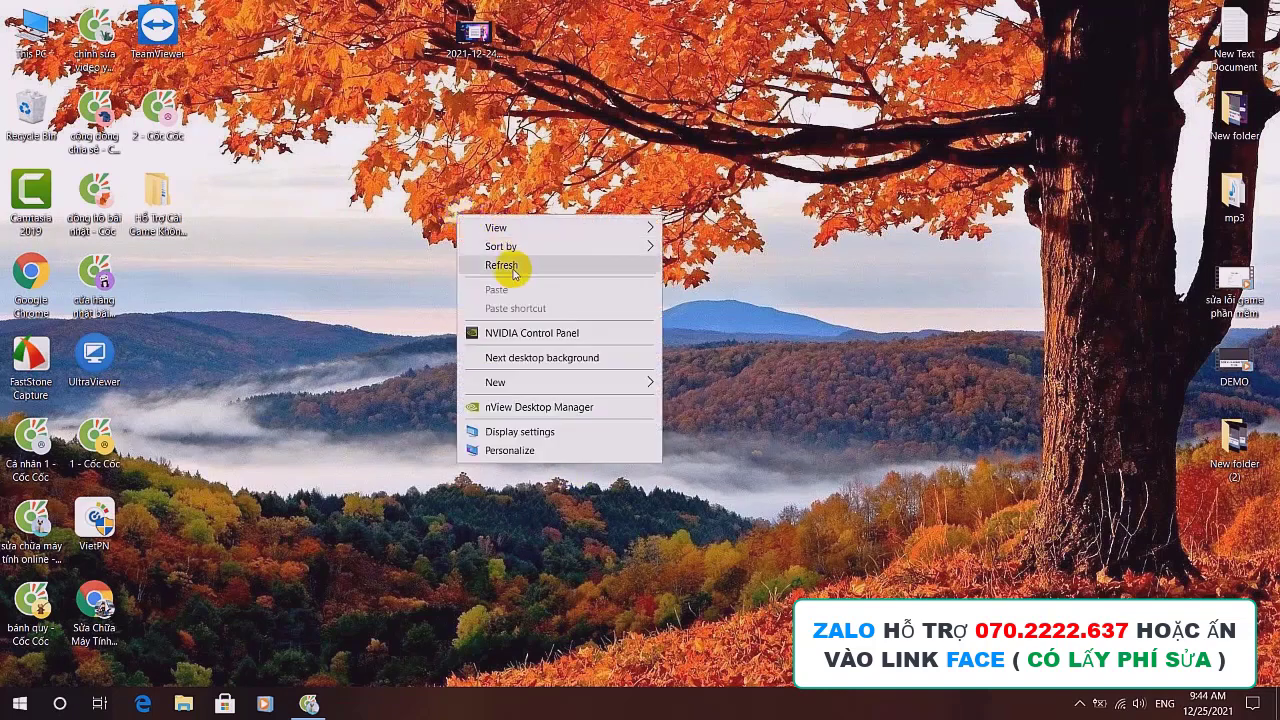
{"action": "left_click", "coordinate": [510, 268]}
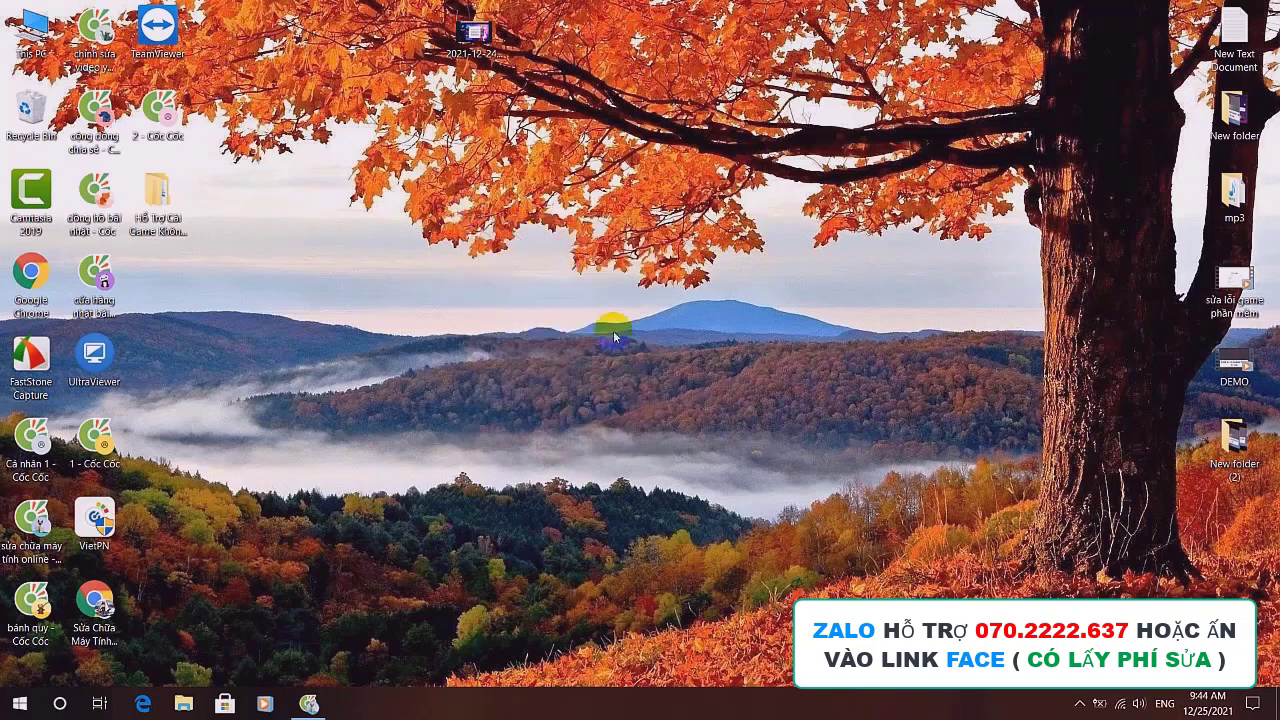